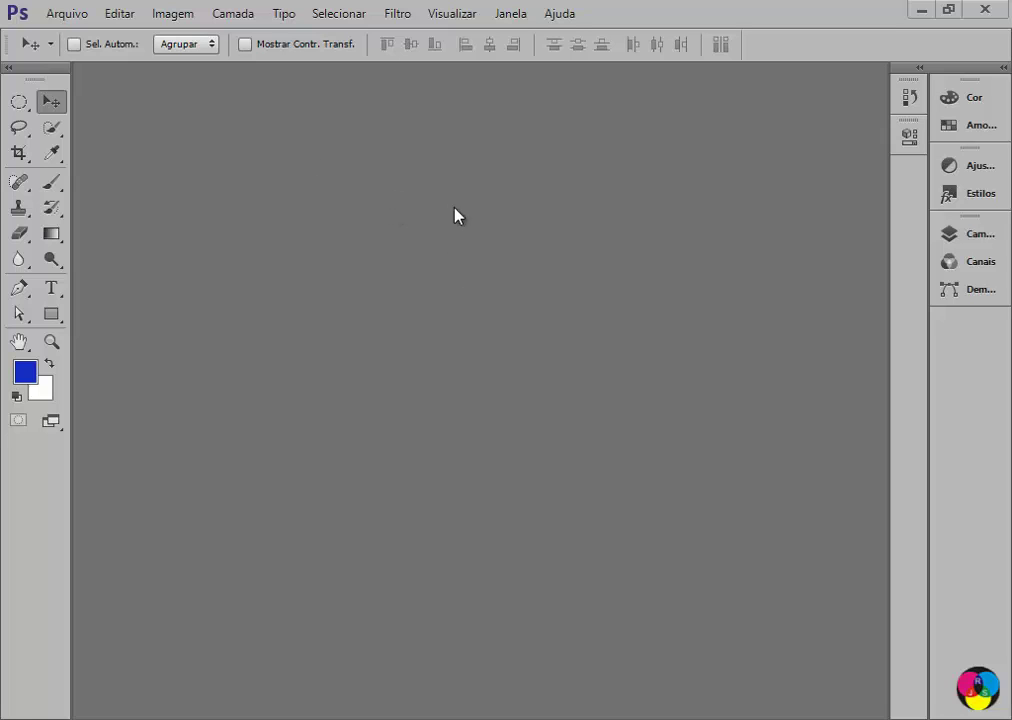
# Step: Start a new Photoshop document named pagina-teste
pyautogui.click(66, 16)
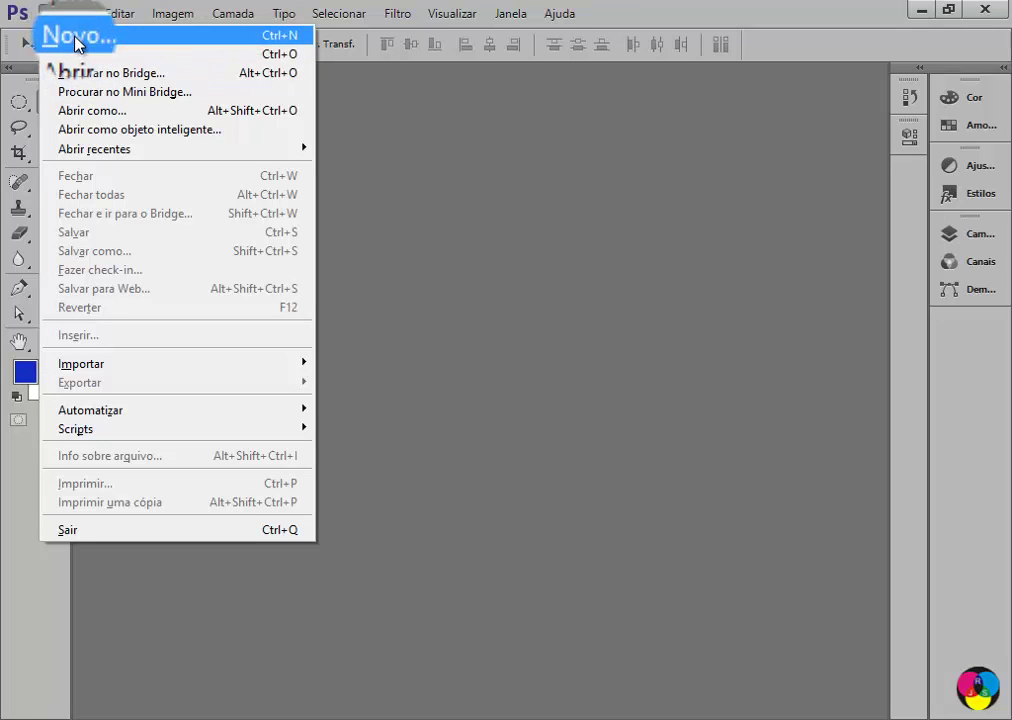
pyautogui.click(75, 38)
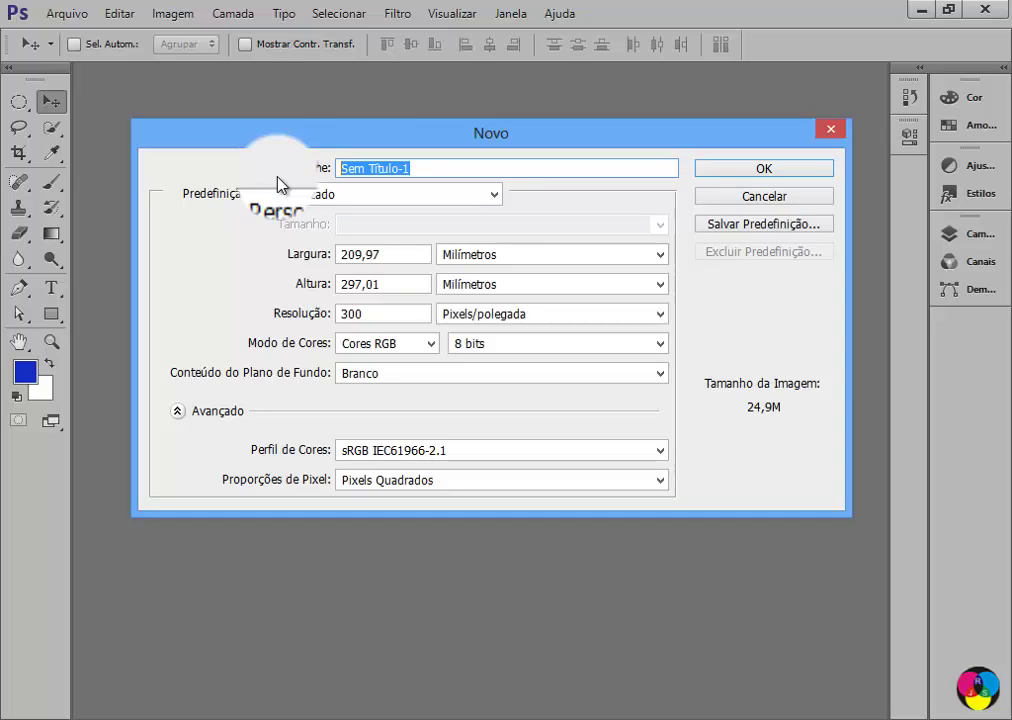
pyautogui.write('pa')
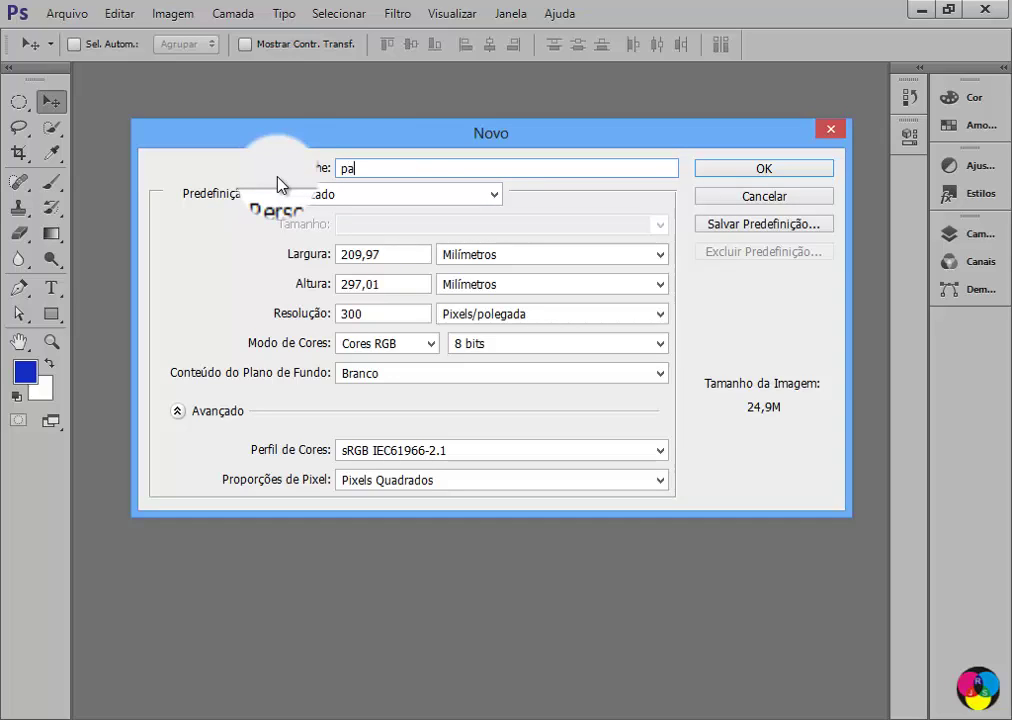
pyautogui.write('gina')
pyautogui.write('-teste')
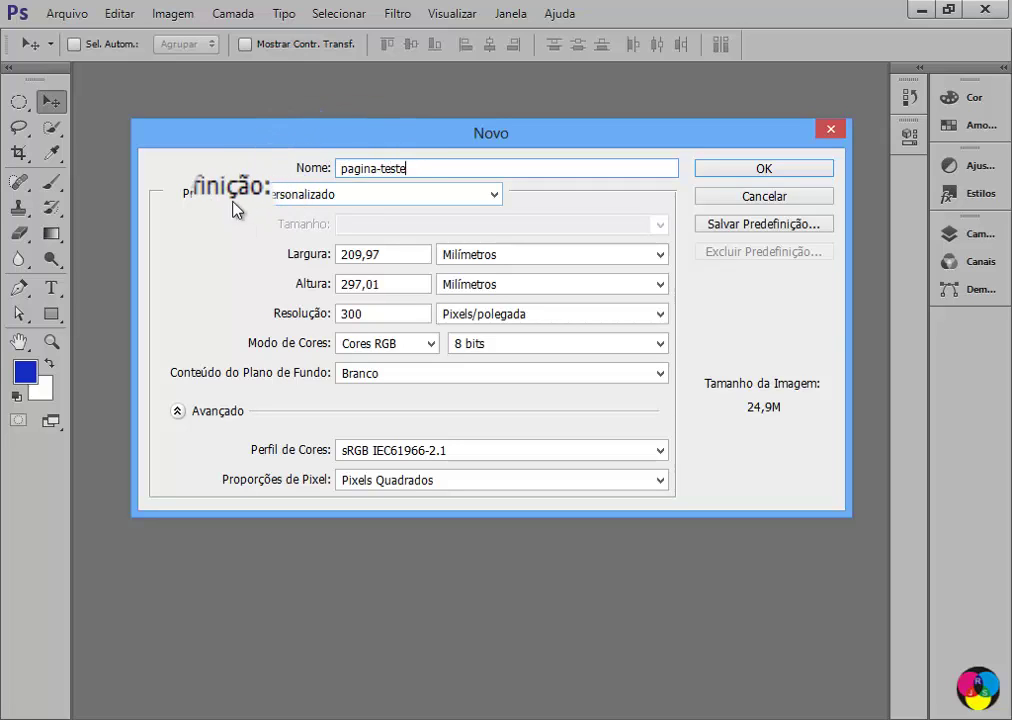
pyautogui.click(496, 196)
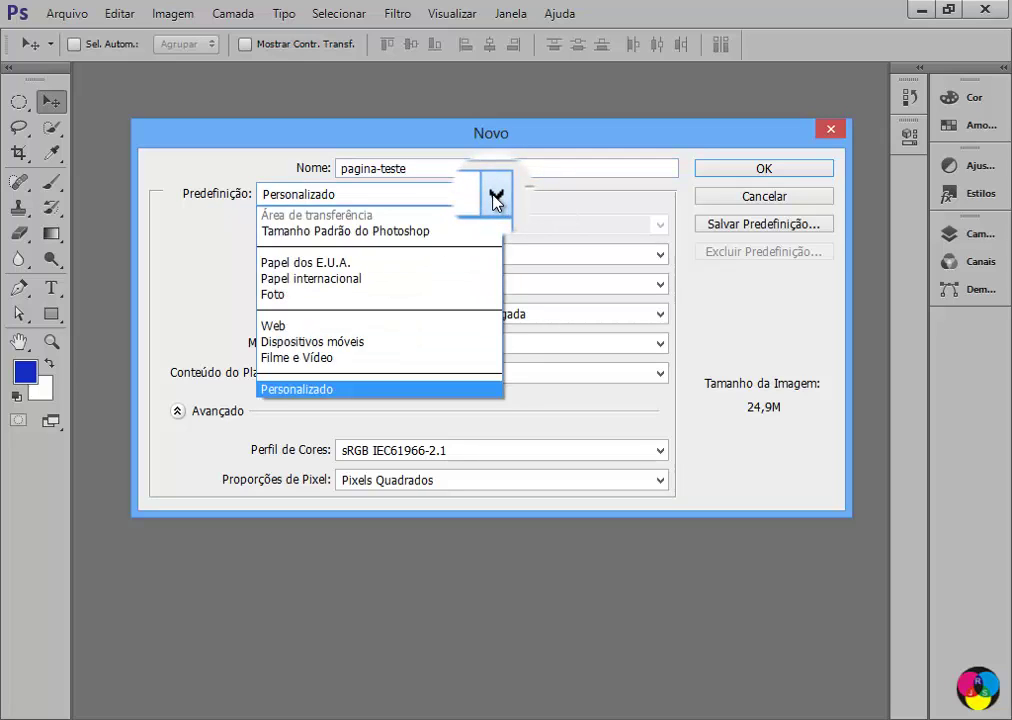
# Step: Apply the Papel internacional preset at A4 size, 210 × 297 mm at 300 ppi
pyautogui.click(321, 287)
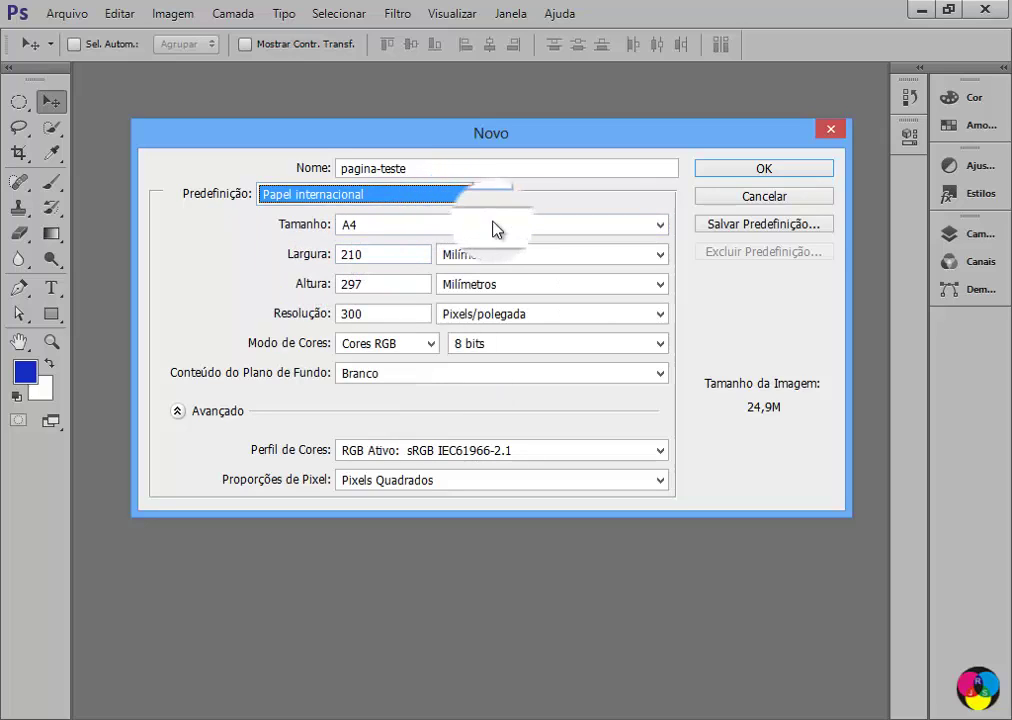
pyautogui.click(660, 226)
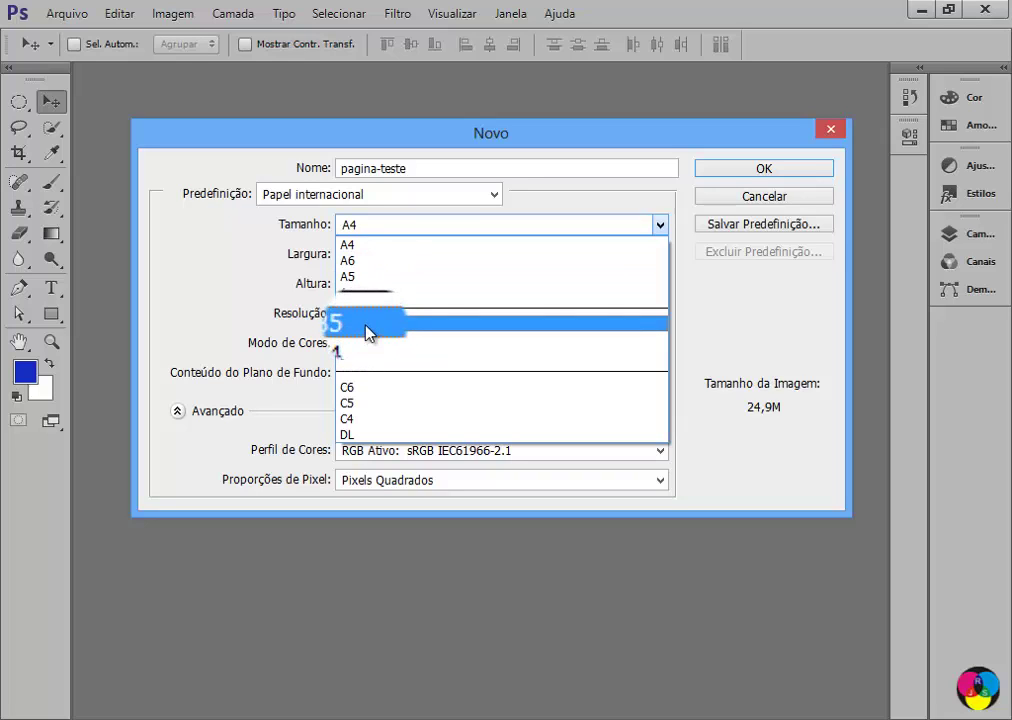
pyautogui.click(394, 248)
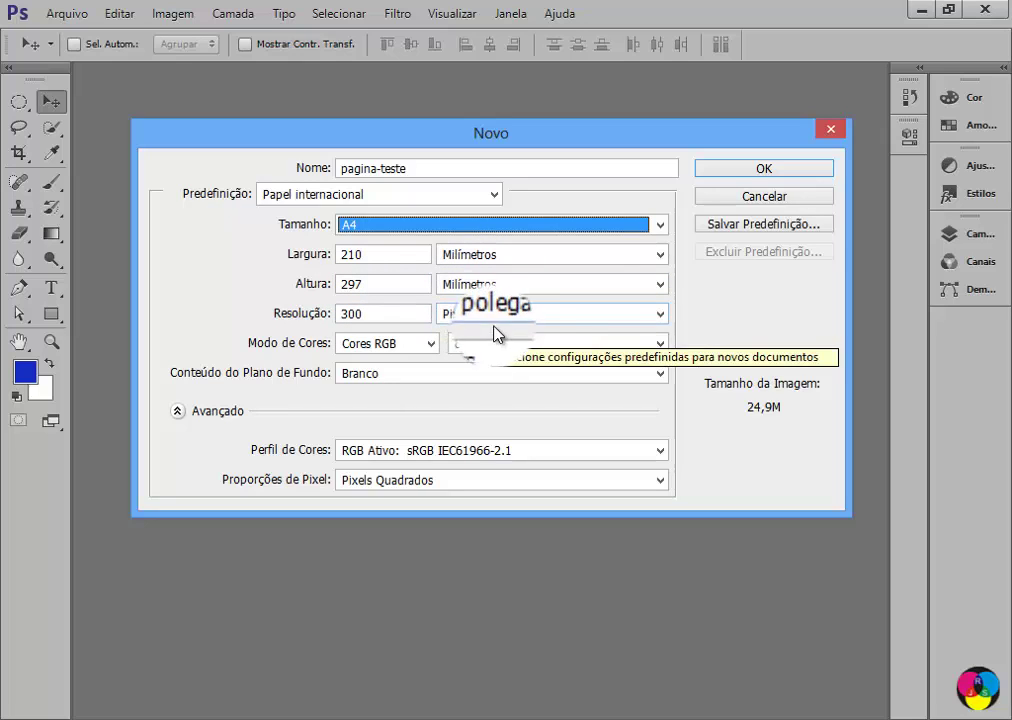
# Step: Try Cores CMYK, then set the colour mode back to Cores RGB 8 bits
pyautogui.click(433, 346)
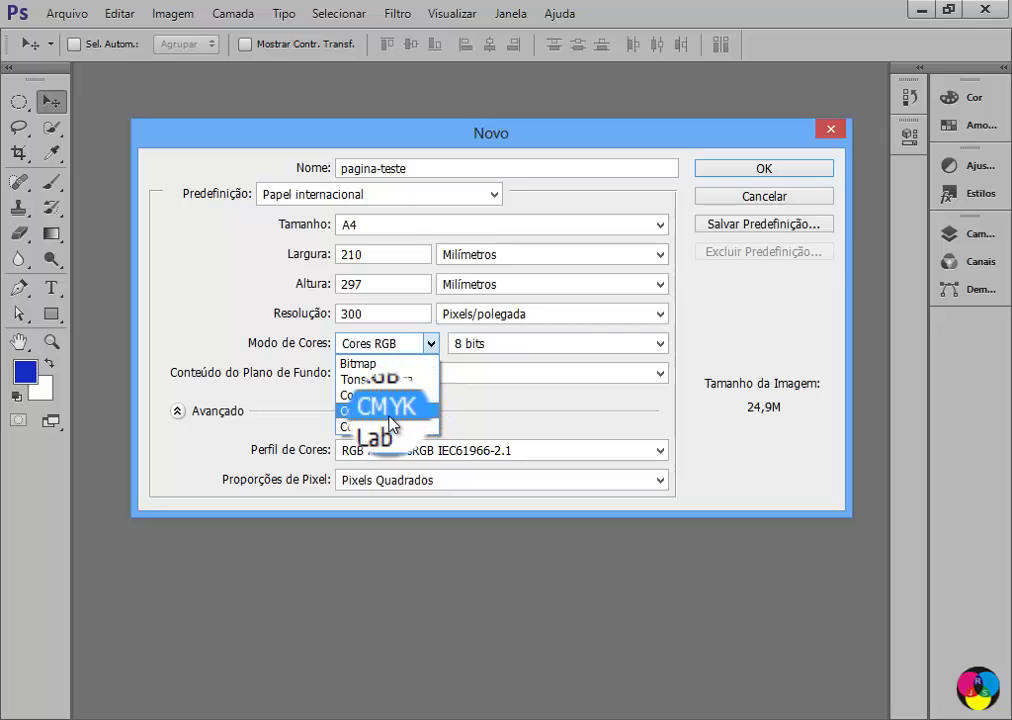
pyautogui.click(390, 411)
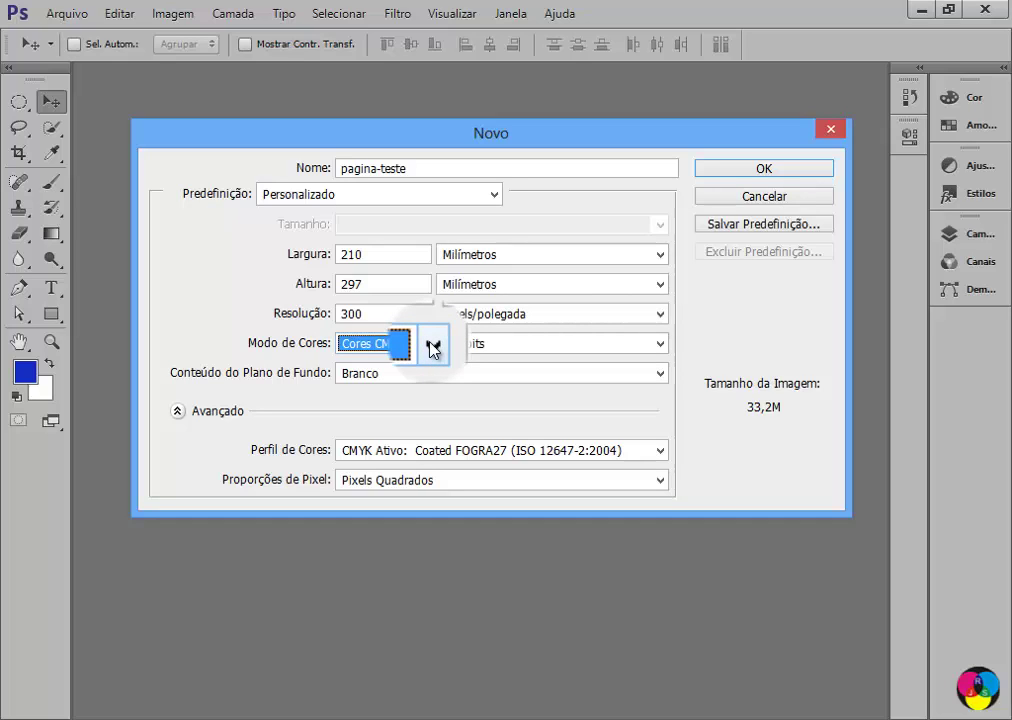
pyautogui.click(432, 345)
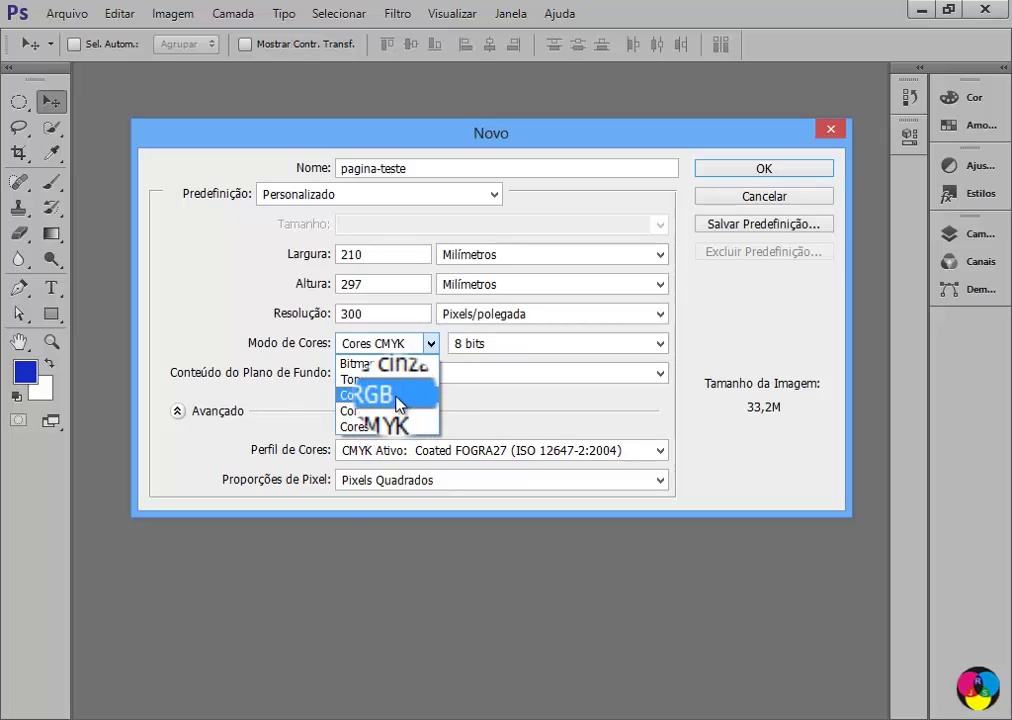
pyautogui.click(399, 400)
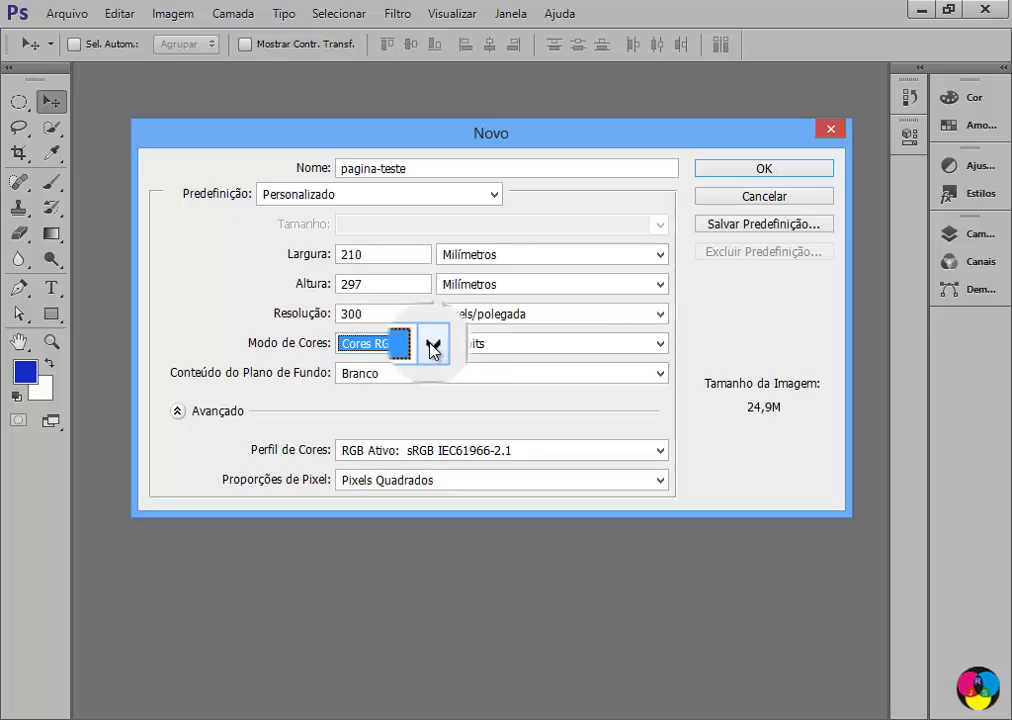
pyautogui.click(432, 346)
pyautogui.click(432, 346)
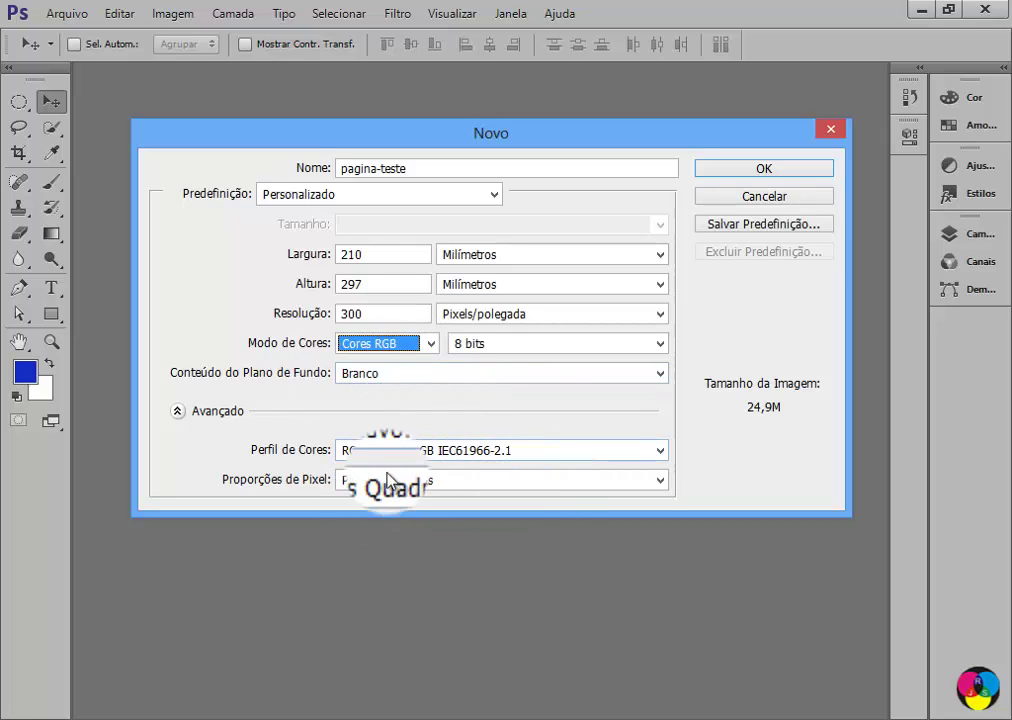
# Step: Create the A4 pagina-teste document, float its window, then dock it back as a tab
pyautogui.click(771, 175)
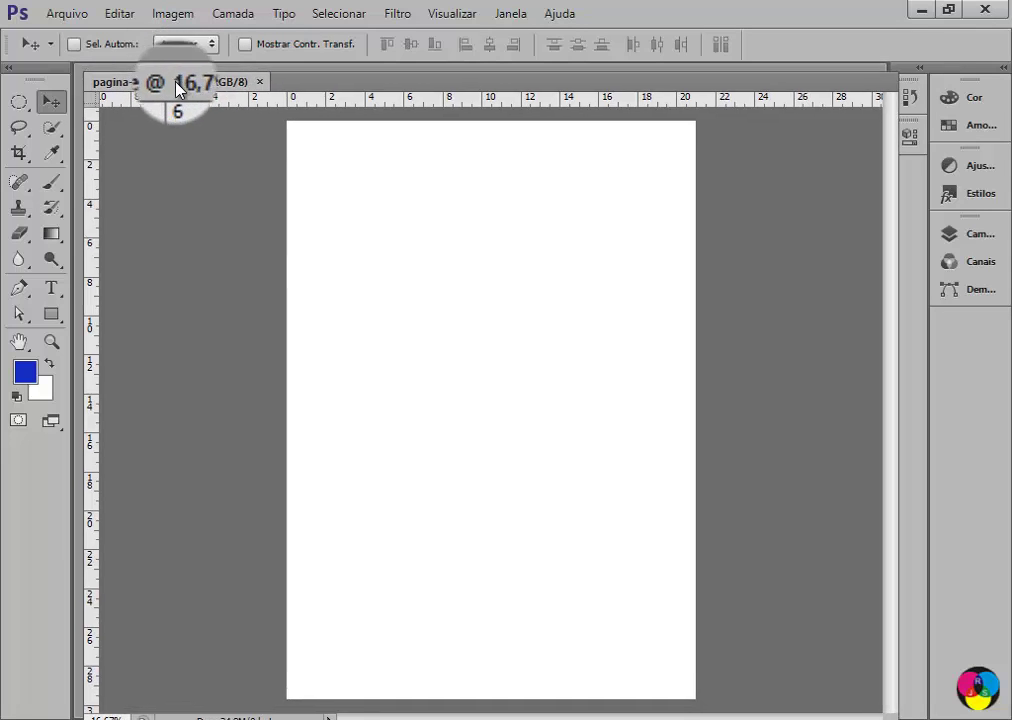
pyautogui.moveTo(160, 80); pyautogui.dragTo(226, 172)
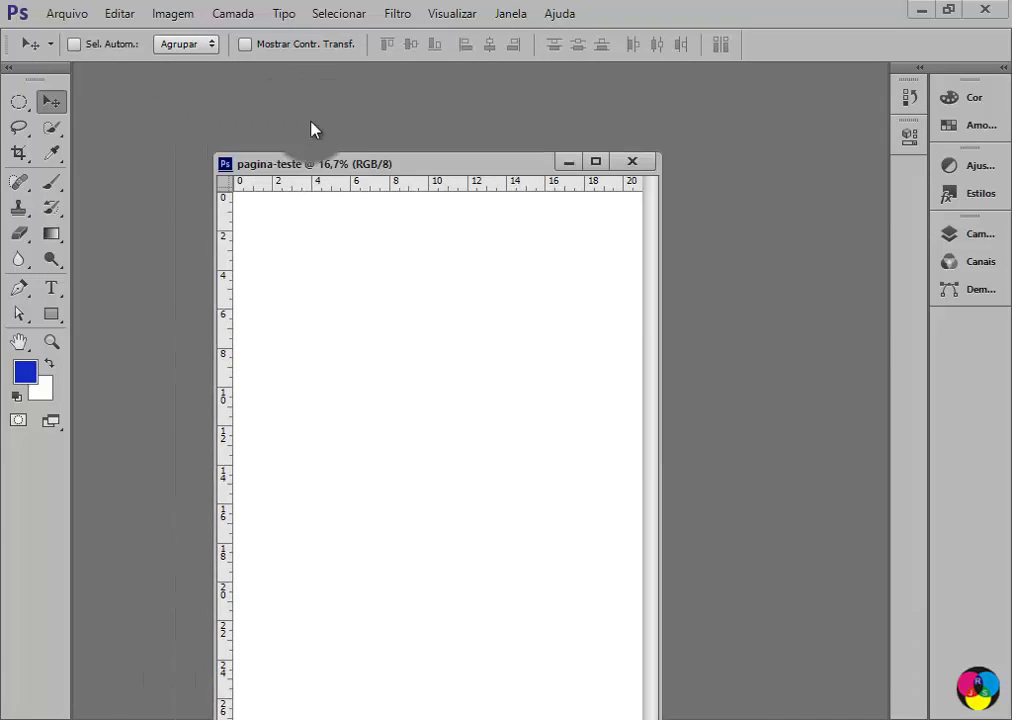
pyautogui.moveTo(323, 166); pyautogui.dragTo(445, 120)
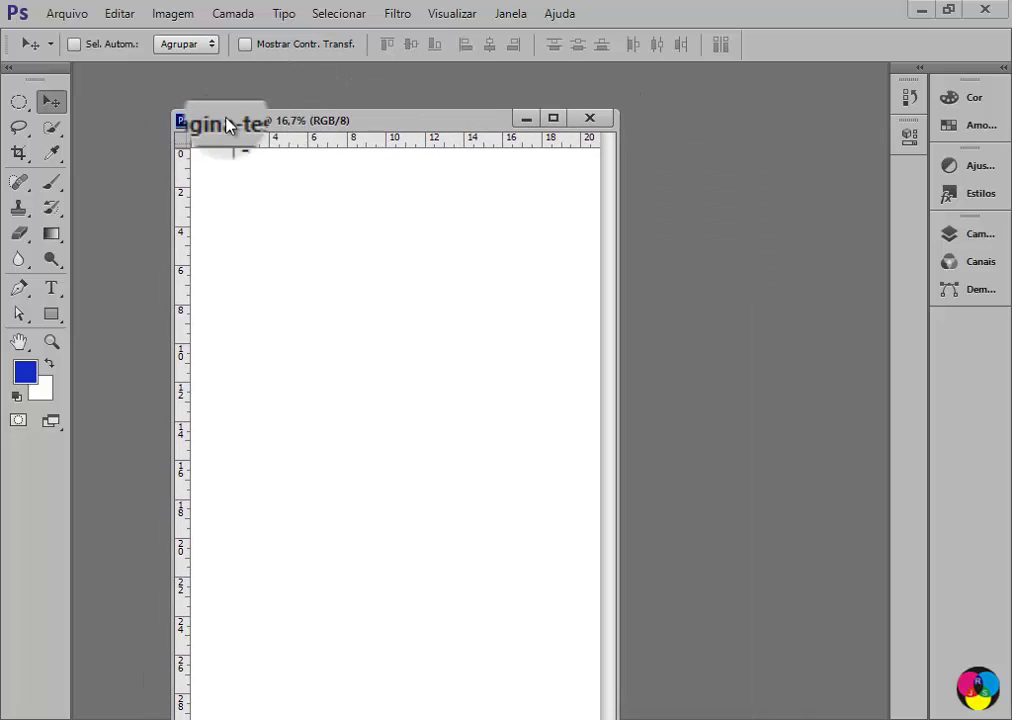
pyautogui.moveTo(445, 120)
pyautogui.mouseDown()
pyautogui.moveTo(432, 131)
pyautogui.moveTo(487, 125)
pyautogui.moveTo(359, 136)
pyautogui.moveTo(318, 170)
pyautogui.mouseUp()
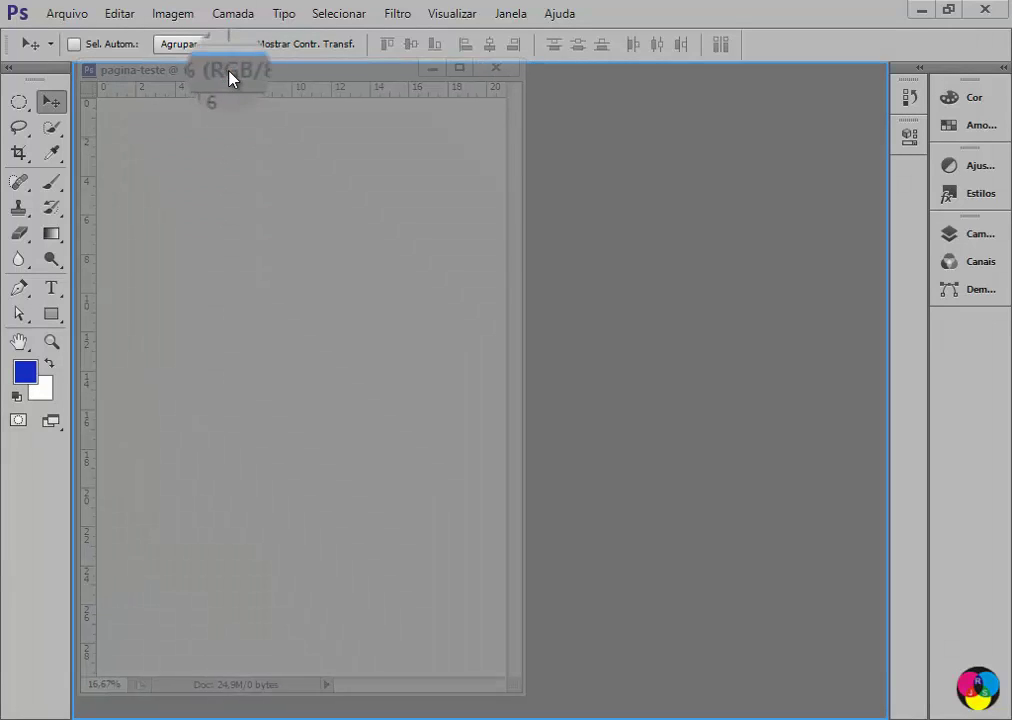
pyautogui.moveTo(318, 170); pyautogui.dragTo(230, 80)
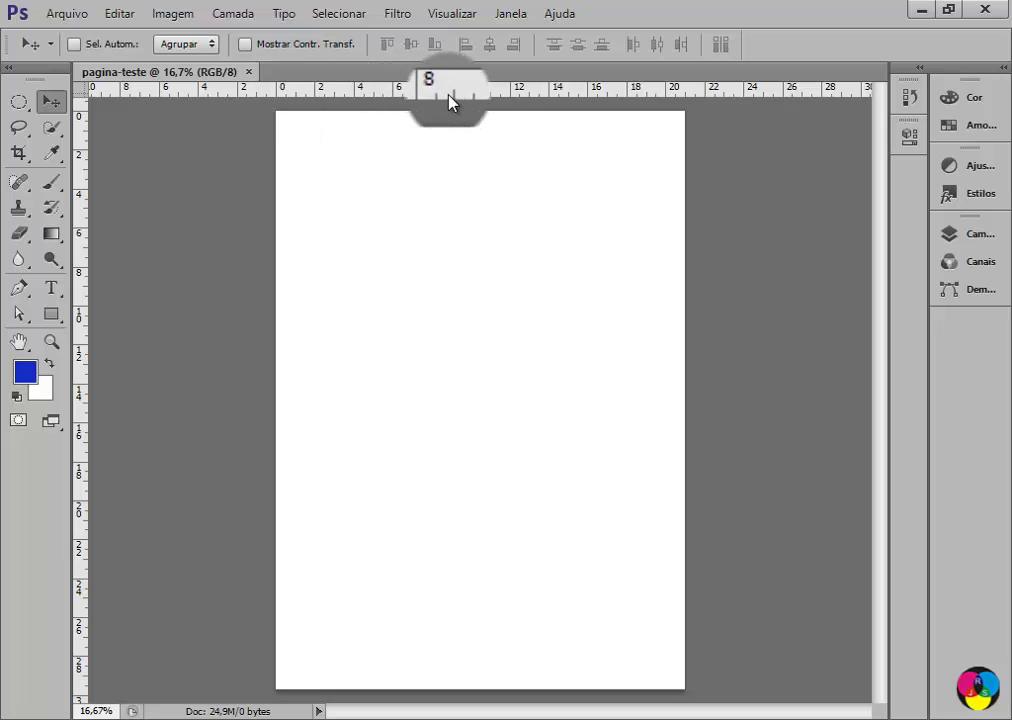
pyautogui.click(469, 18)
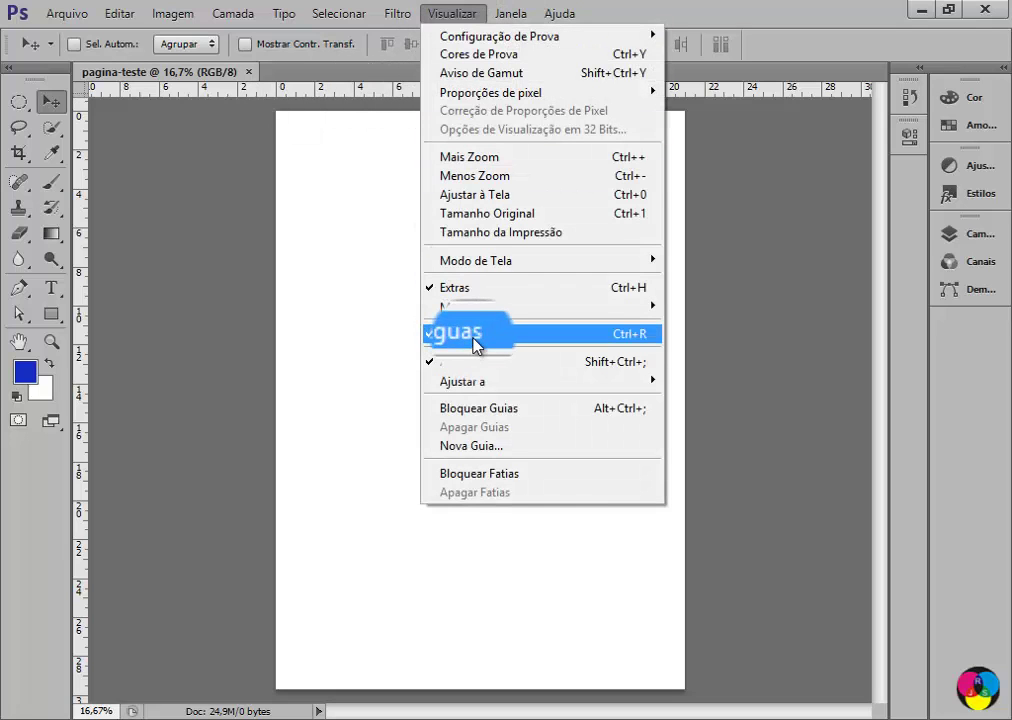
pyautogui.click(470, 336)
pyautogui.click(467, 20)
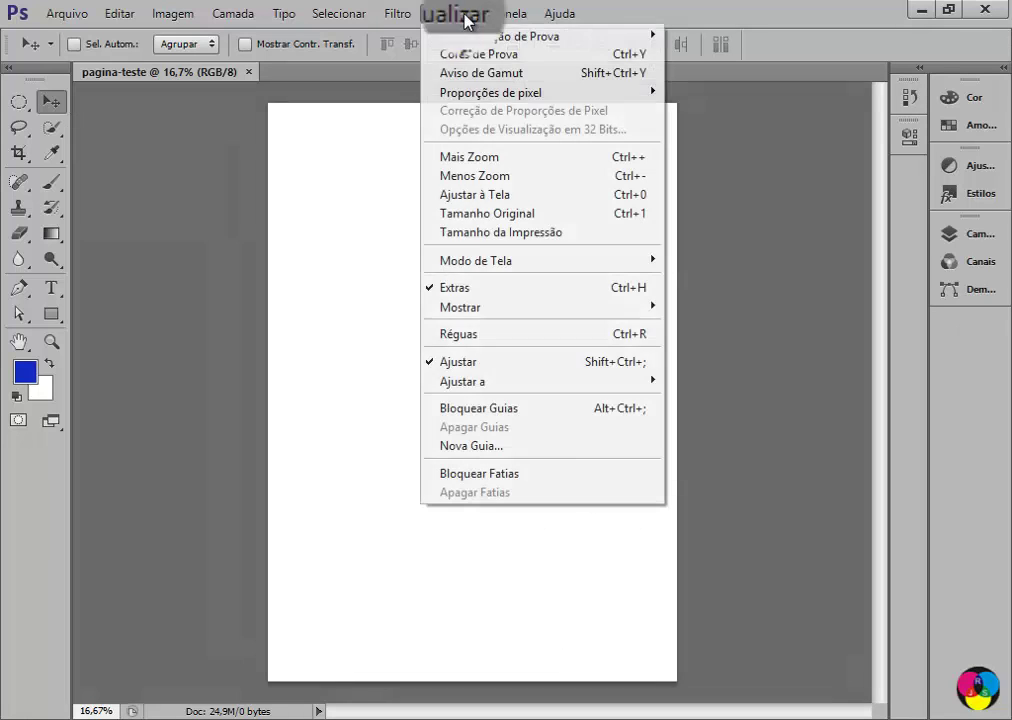
pyautogui.click(470, 338)
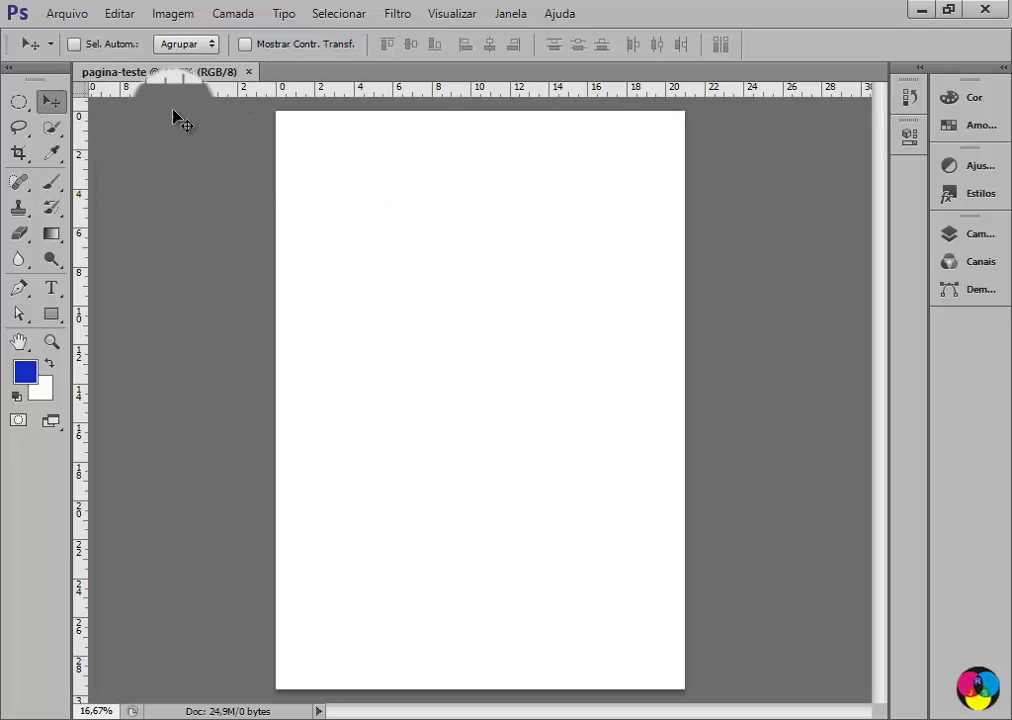
# Step: Outline the page edges with guides, zero the rulers at top-left, and add a left guide 1 cm in
pyautogui.moveTo(89, 193); pyautogui.dragTo(293, 214)
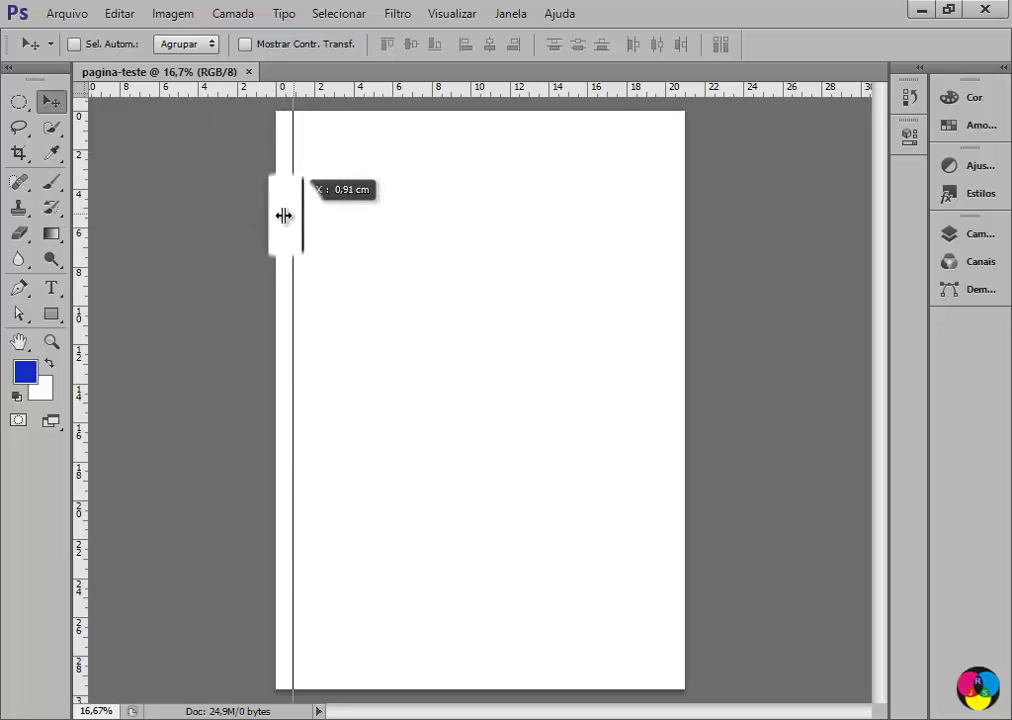
pyautogui.moveTo(293, 214); pyautogui.dragTo(276, 215)
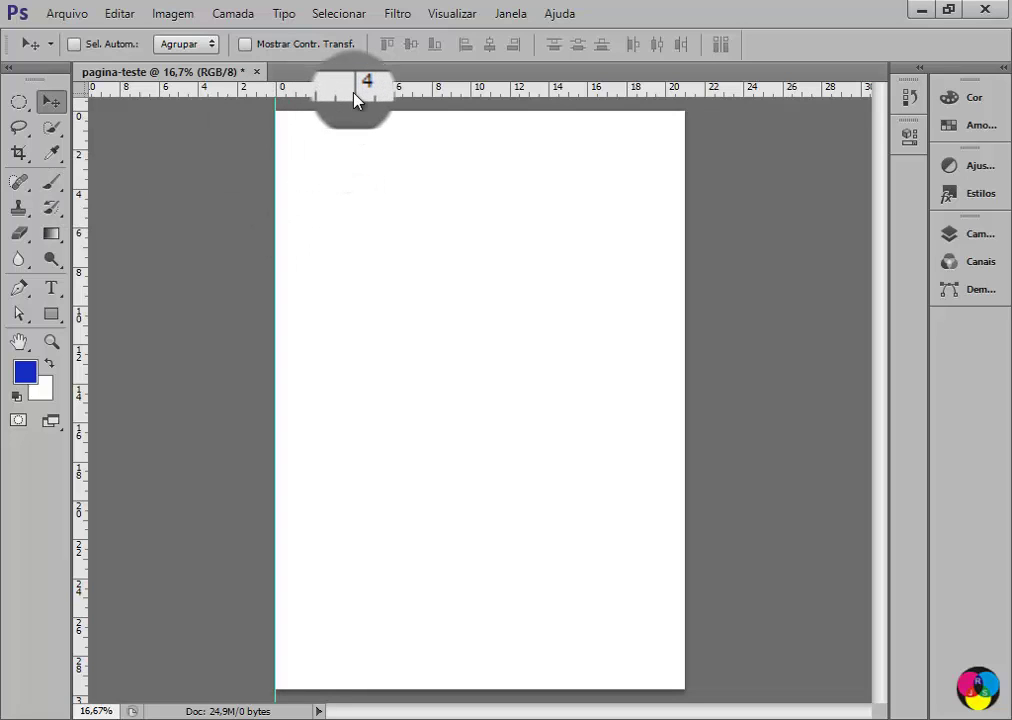
pyautogui.moveTo(355, 97)
pyautogui.mouseDown()
pyautogui.moveTo(355, 121)
pyautogui.moveTo(355, 109)
pyautogui.mouseUp()
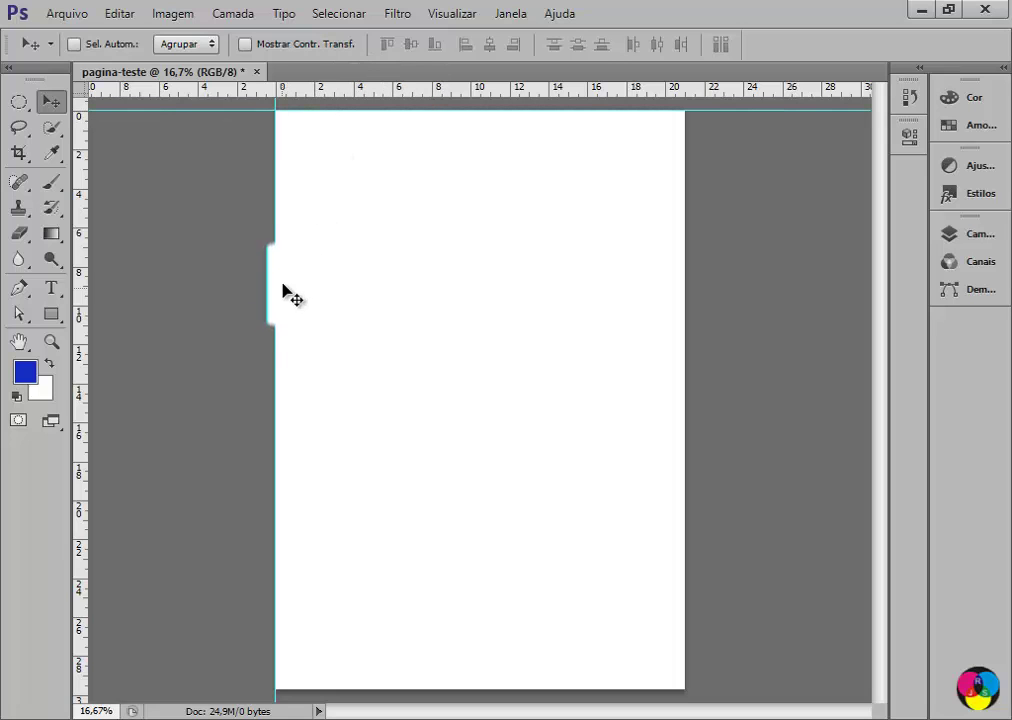
pyautogui.moveTo(80, 237); pyautogui.dragTo(480, 296)
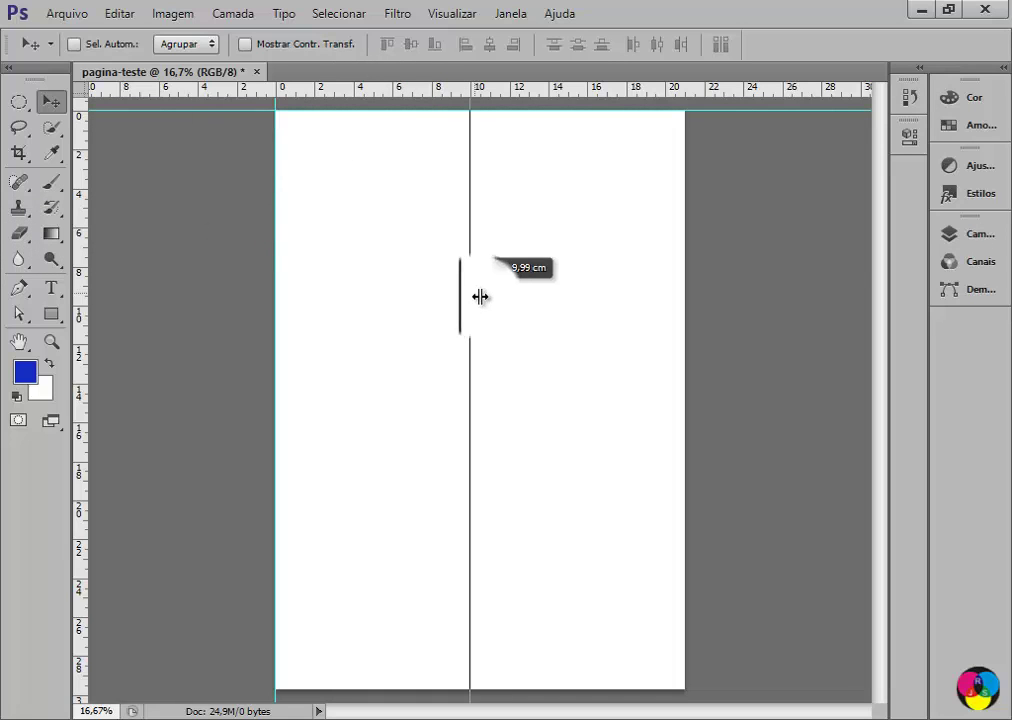
pyautogui.moveTo(560, 297); pyautogui.dragTo(686, 297)
pyautogui.moveTo(521, 97)
pyautogui.mouseDown()
pyautogui.moveTo(486, 413)
pyautogui.moveTo(486, 686)
pyautogui.mouseUp()
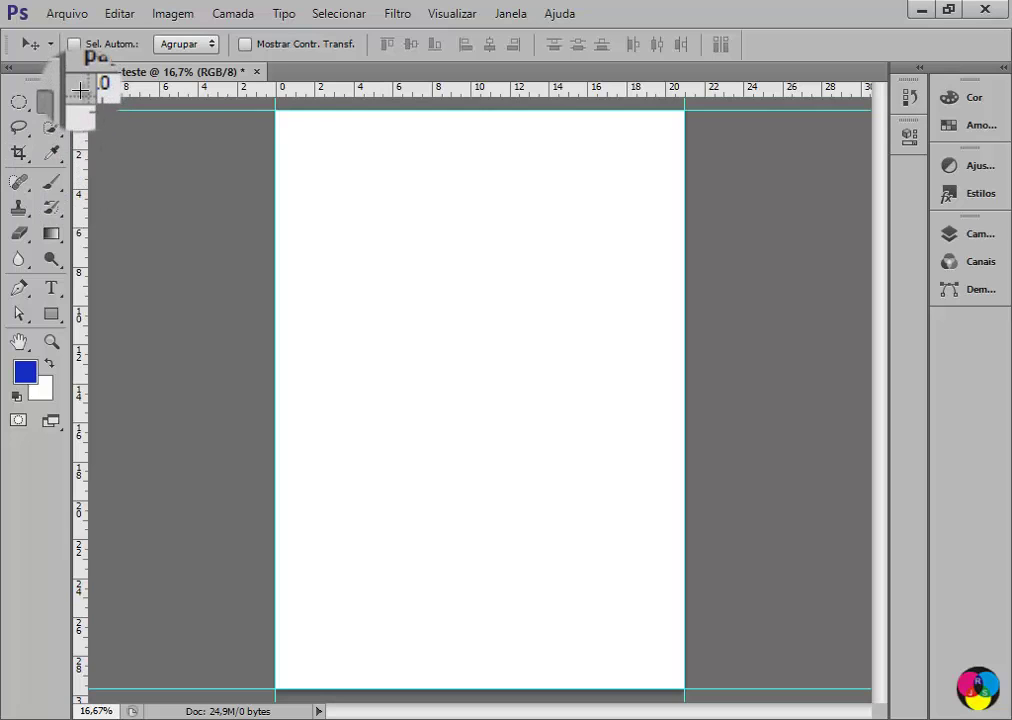
pyautogui.moveTo(82, 95); pyautogui.dragTo(277, 108)
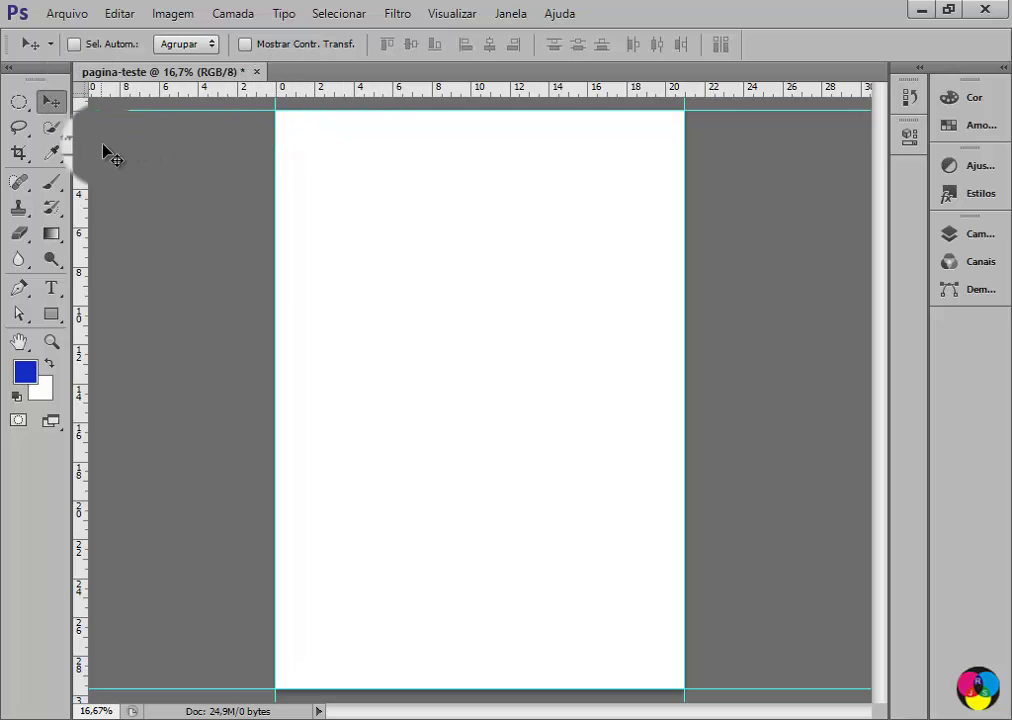
pyautogui.moveTo(85, 148)
pyautogui.mouseDown()
pyautogui.moveTo(294, 111)
pyautogui.moveTo(295, 200)
pyautogui.mouseUp()
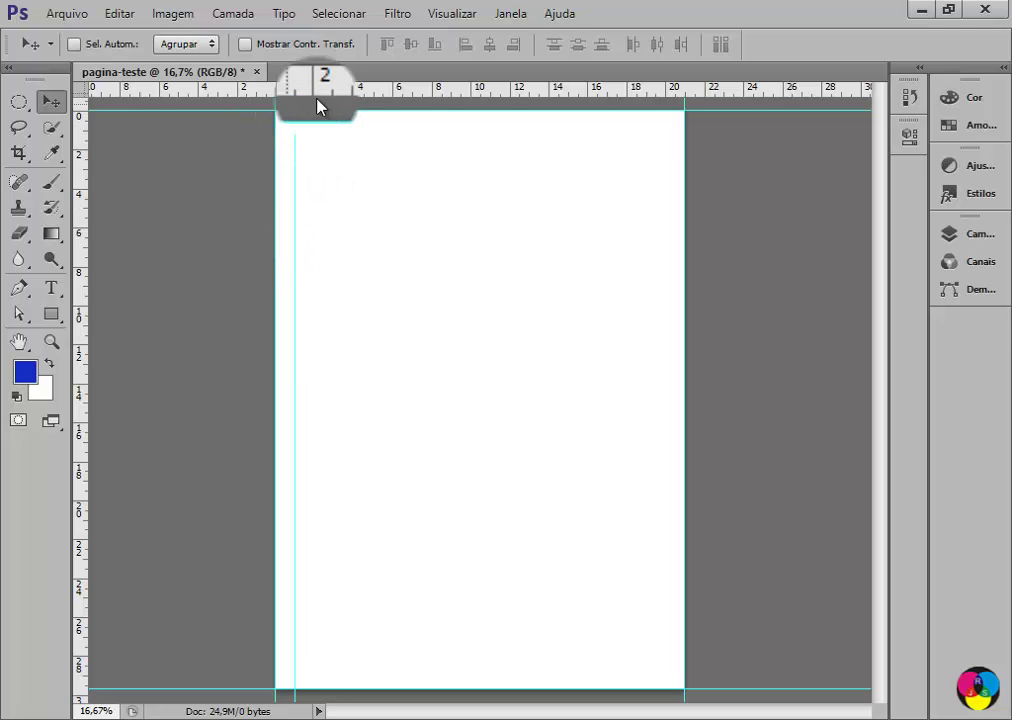
# Step: Place a horizontal guide about 1 cm below the page's top edge
pyautogui.moveTo(325, 95); pyautogui.dragTo(328, 120)
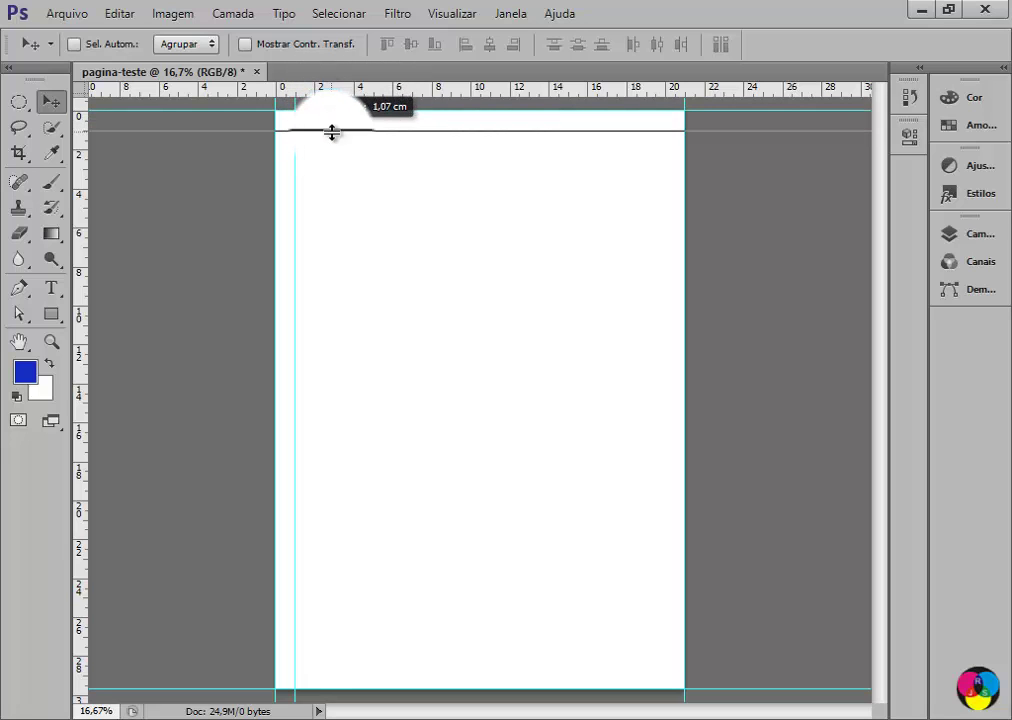
pyautogui.moveTo(328, 120); pyautogui.dragTo(339, 130)
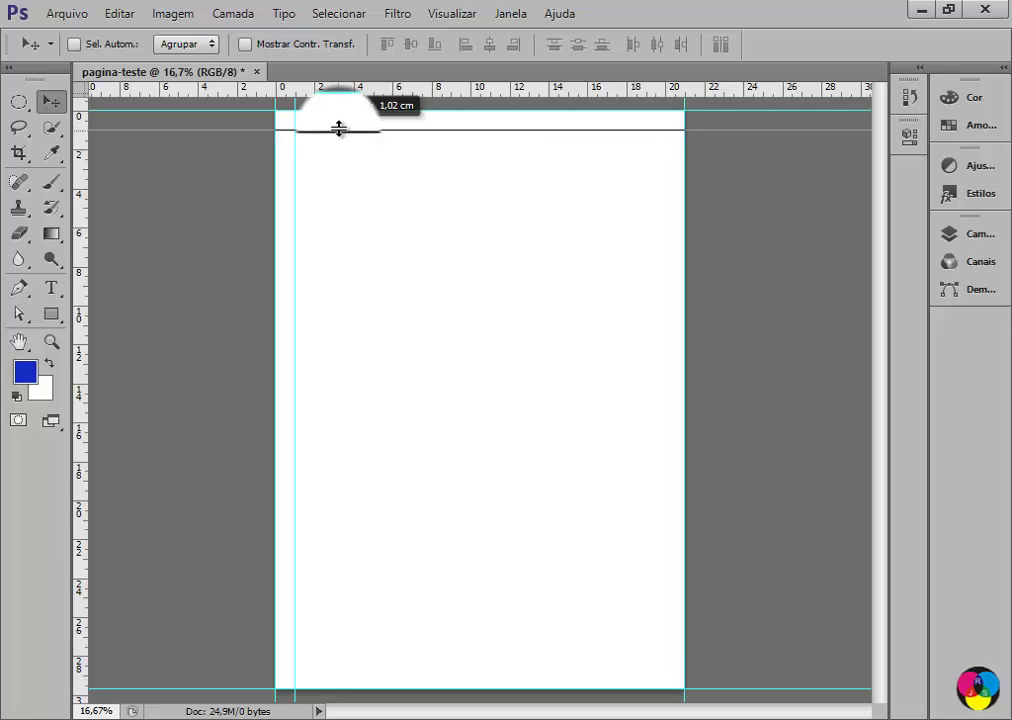
pyautogui.moveTo(339, 128); pyautogui.dragTo(340, 130)
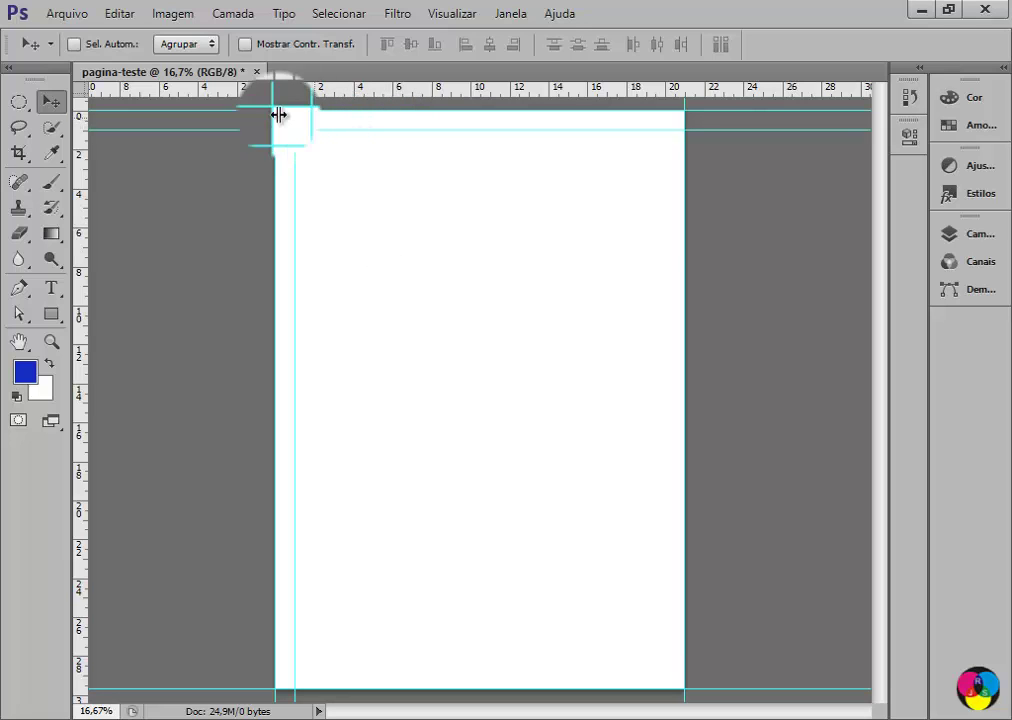
pyautogui.moveTo(280, 88)
pyautogui.mouseDown()
pyautogui.moveTo(347, 120)
pyautogui.moveTo(276, 210)
pyautogui.moveTo(290, 230)
pyautogui.moveTo(124, 99)
pyautogui.moveTo(80, 102)
pyautogui.mouseUp()
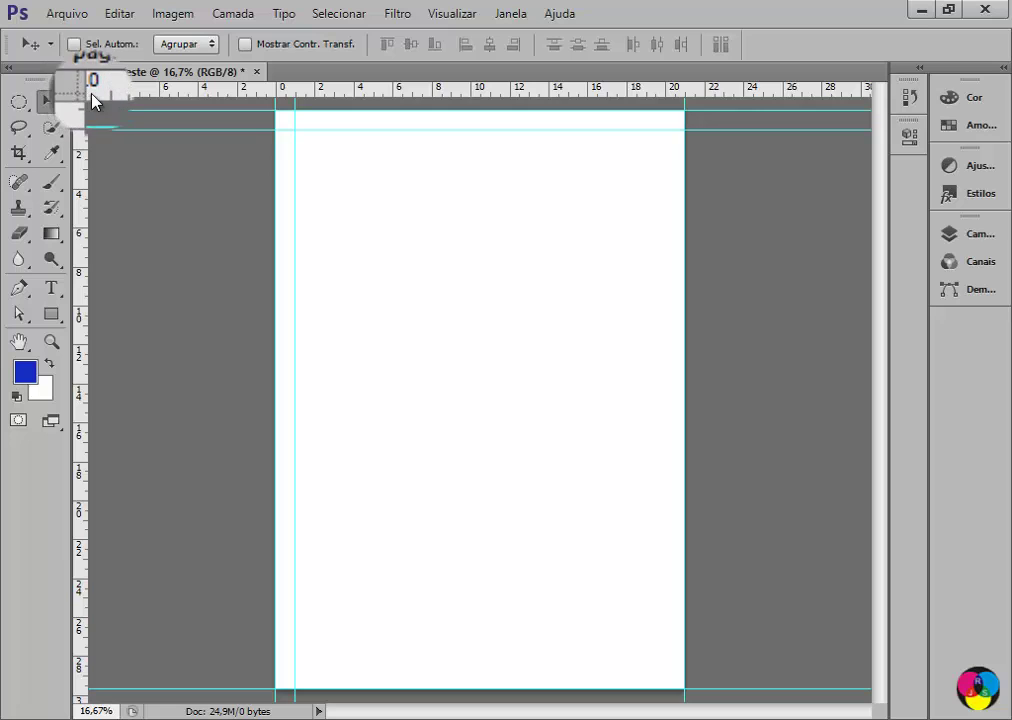
# Step: Zero the rulers at the page's bottom-right corner and drag a vertical guide toward the right edge
pyautogui.moveTo(83, 90)
pyautogui.mouseDown()
pyautogui.moveTo(543, 518)
pyautogui.moveTo(684, 688)
pyautogui.mouseUp()
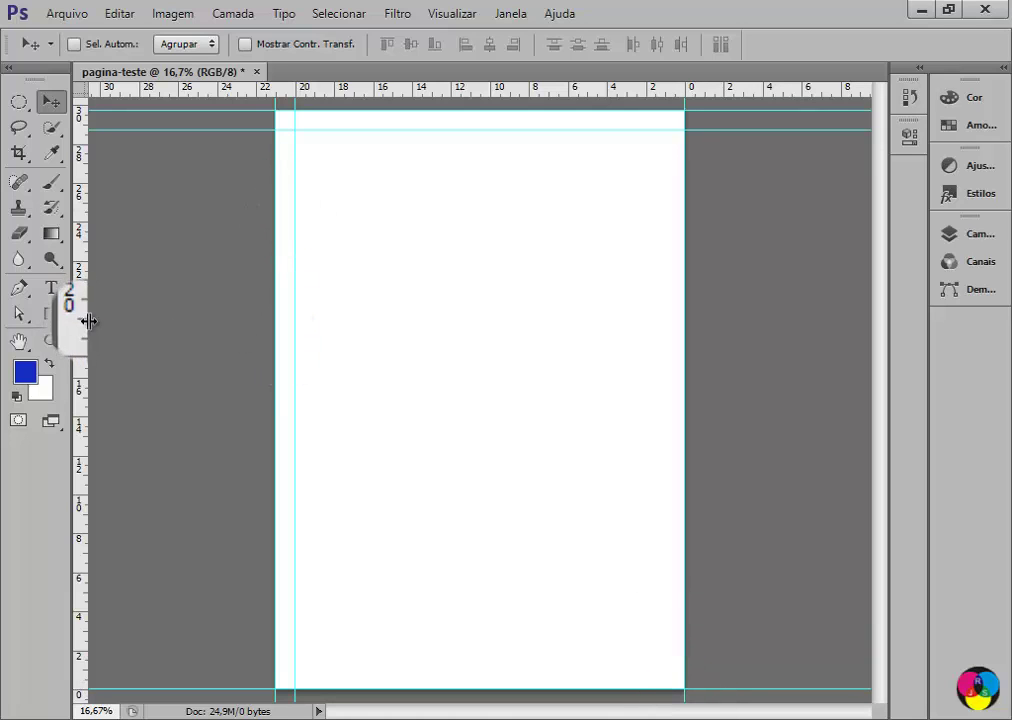
pyautogui.moveTo(88, 320)
pyautogui.mouseDown()
pyautogui.moveTo(508, 364)
pyautogui.moveTo(567, 402)
pyautogui.moveTo(675, 418)
pyautogui.moveTo(666, 417)
pyautogui.mouseUp()
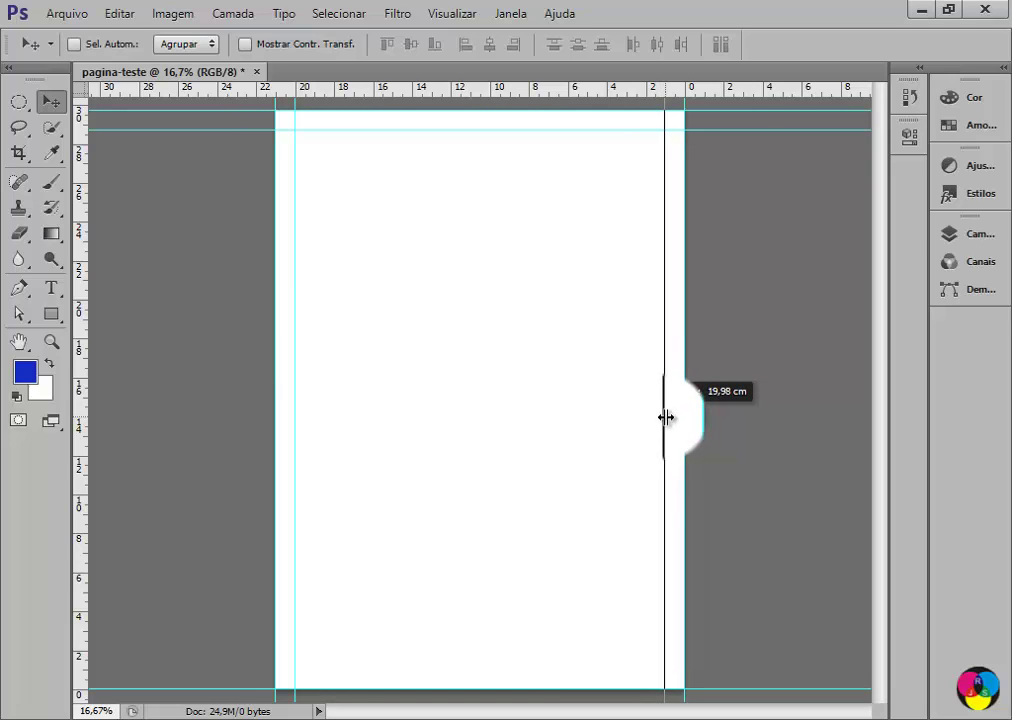
# Step: Add a bottom margin guide 1 cm above the bottom edge and align the right margin guide
pyautogui.press('Escape')
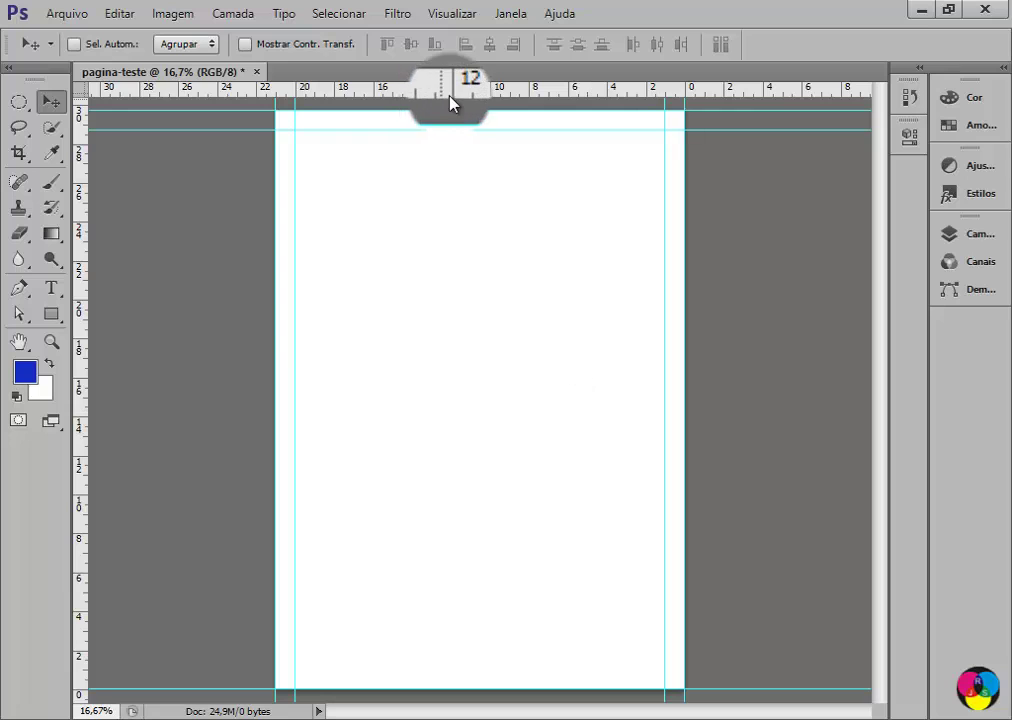
pyautogui.moveTo(451, 90)
pyautogui.mouseDown()
pyautogui.moveTo(436, 187)
pyautogui.moveTo(450, 319)
pyautogui.moveTo(429, 398)
pyautogui.moveTo(425, 688)
pyautogui.moveTo(429, 669)
pyautogui.mouseUp()
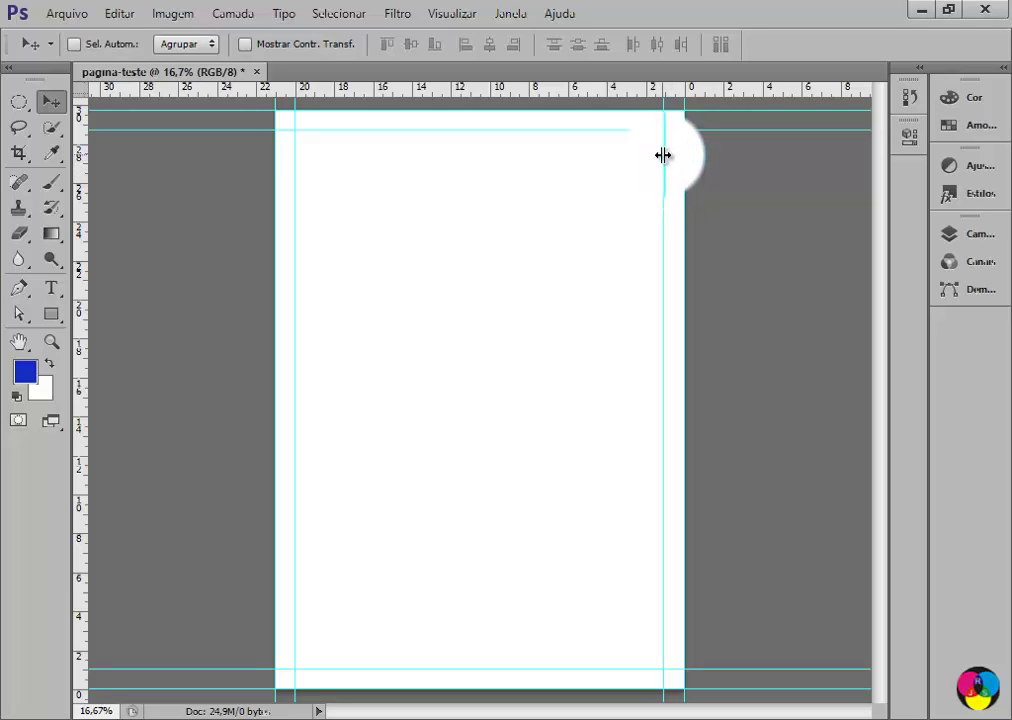
pyautogui.moveTo(663, 155); pyautogui.dragTo(666, 155)
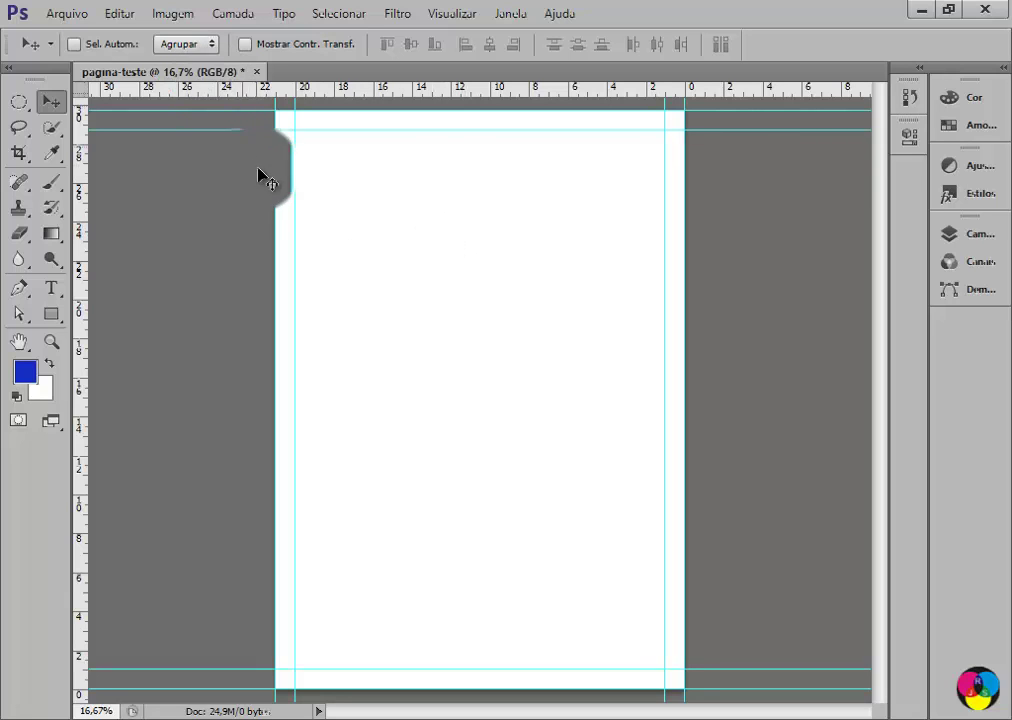
# Step: Enter a canvas size of 22 cm wide by 30,7 cm tall in Tamanho da Tela de Pintura
pyautogui.click(175, 16)
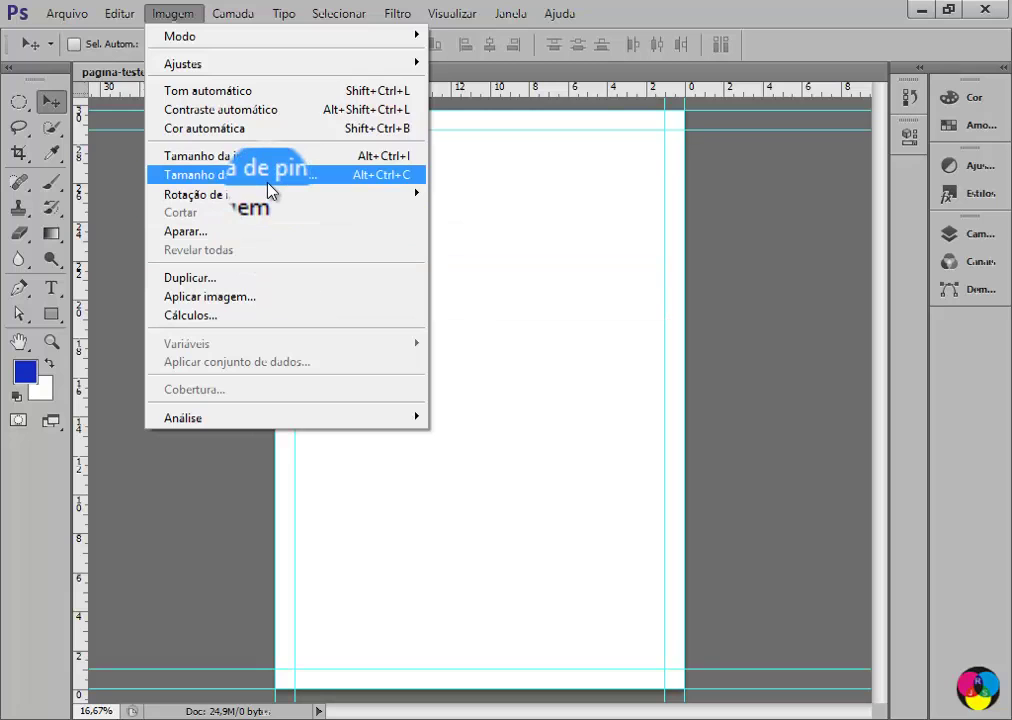
pyautogui.click(270, 175)
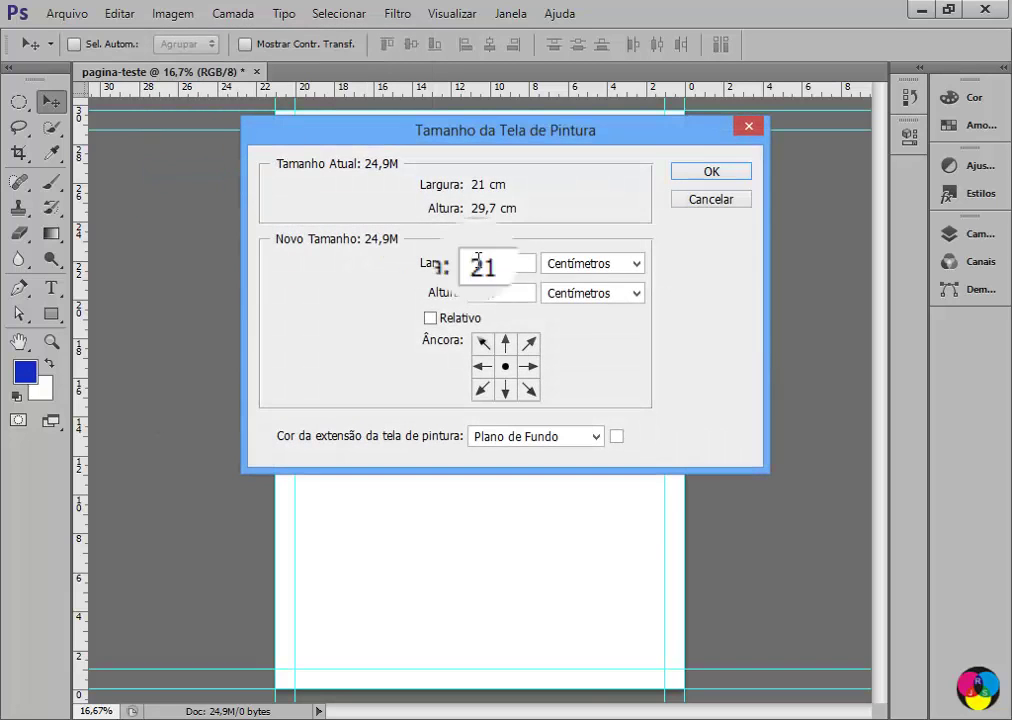
pyautogui.click(512, 268)
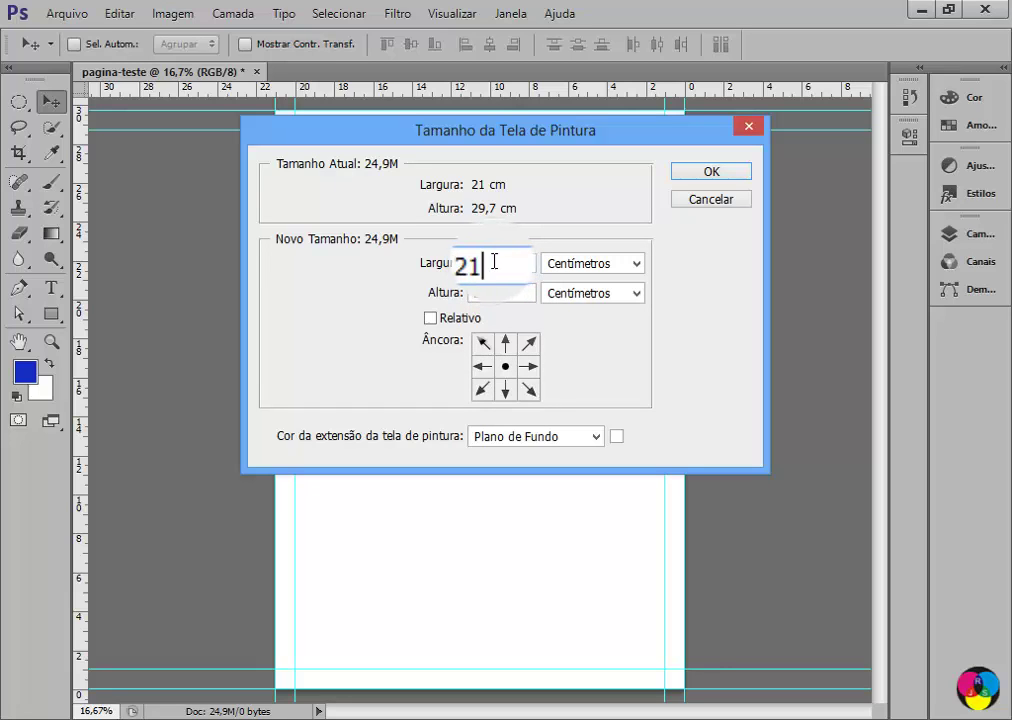
pyautogui.moveTo(506, 263); pyautogui.dragTo(470, 262)
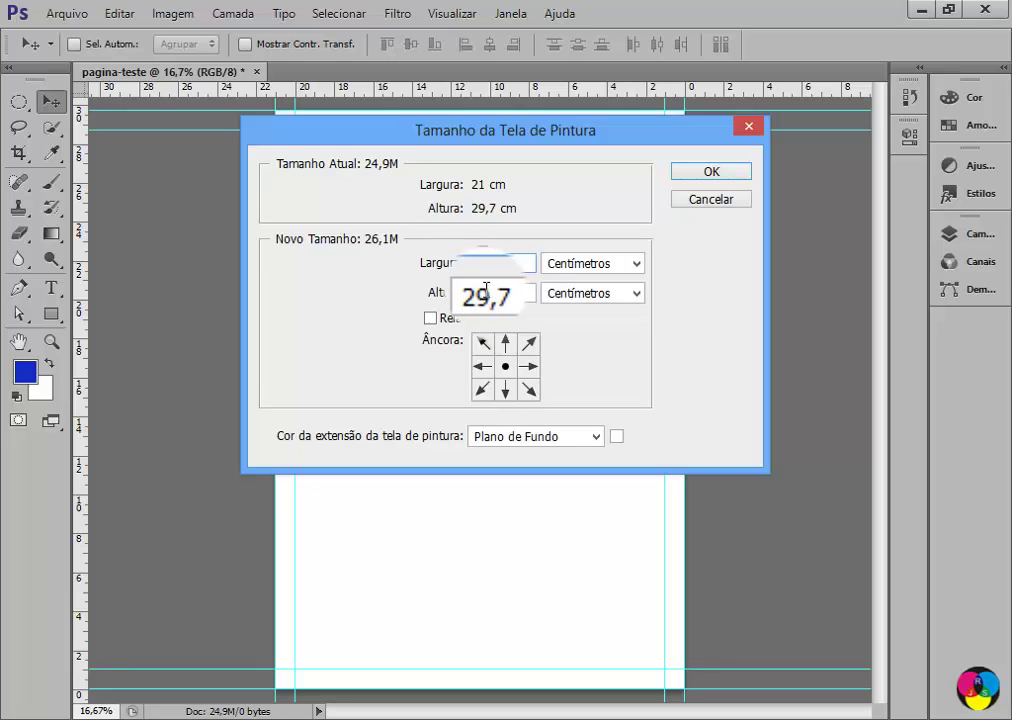
pyautogui.doubleClick(488, 293)
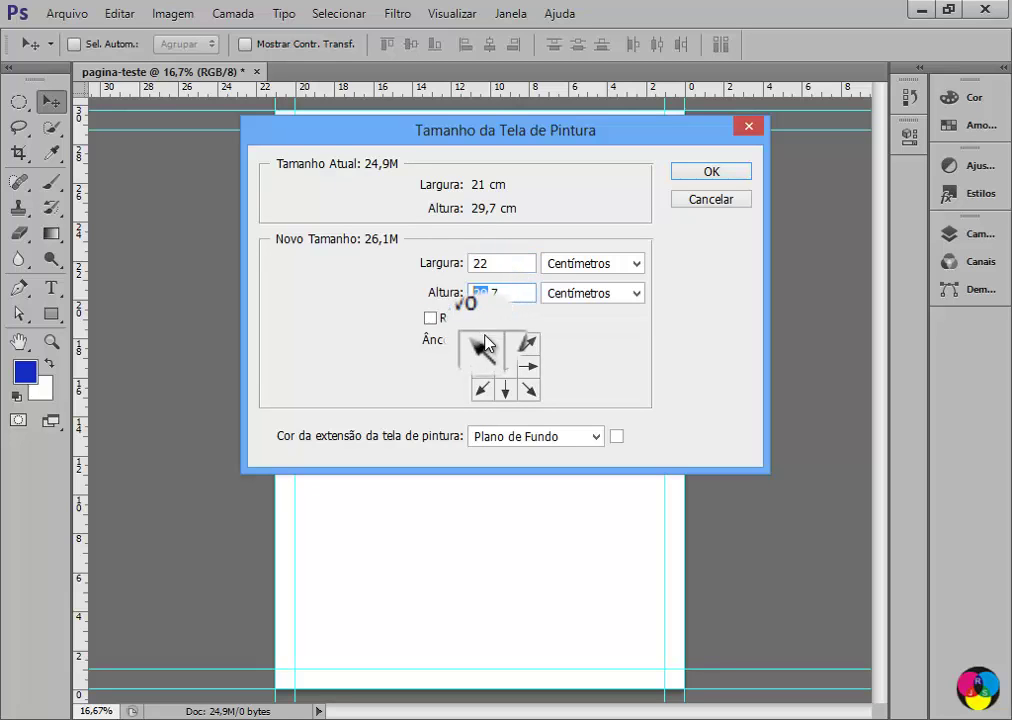
pyautogui.write('30')
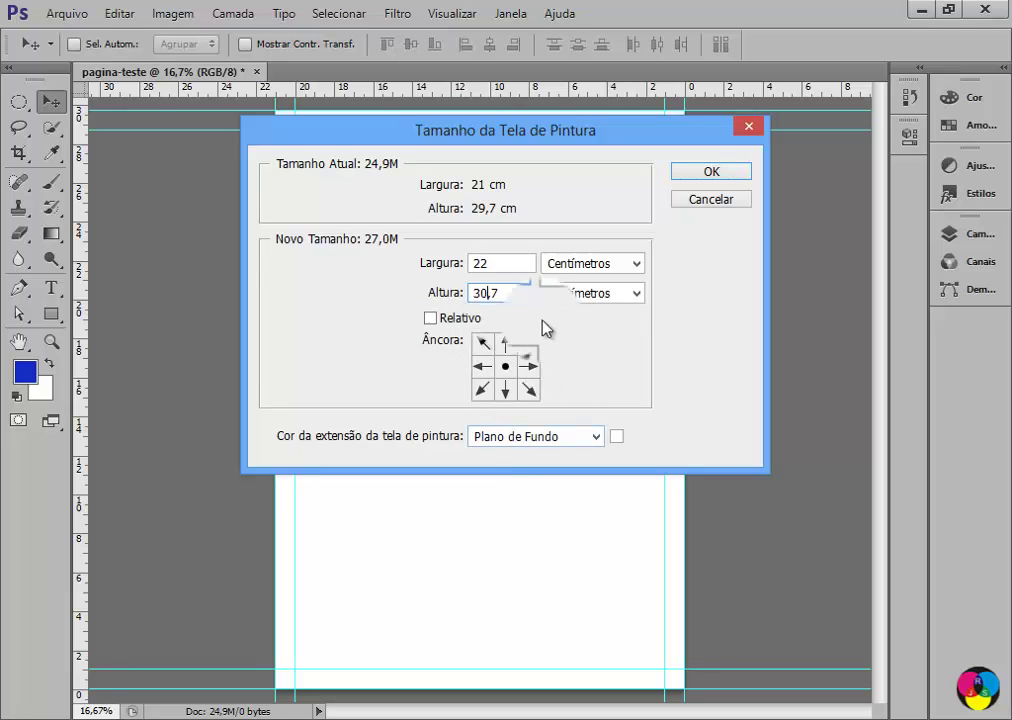
# Step: Apply the enlarged 22 × 30,7 cm canvas size
pyautogui.click(705, 175)
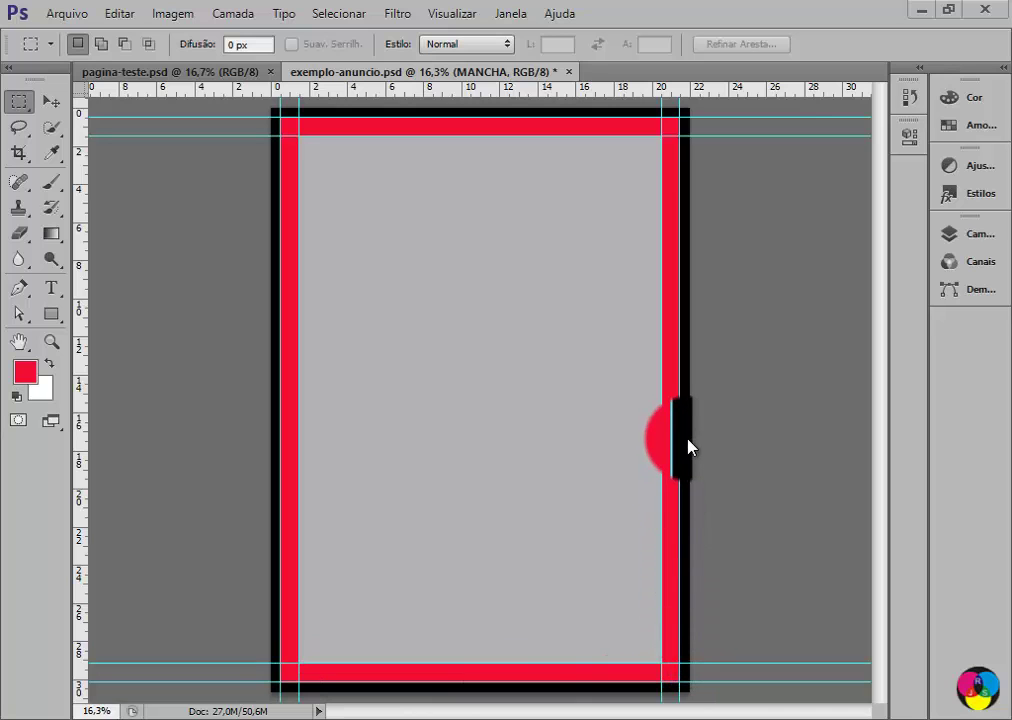
pyautogui.click(51, 101)
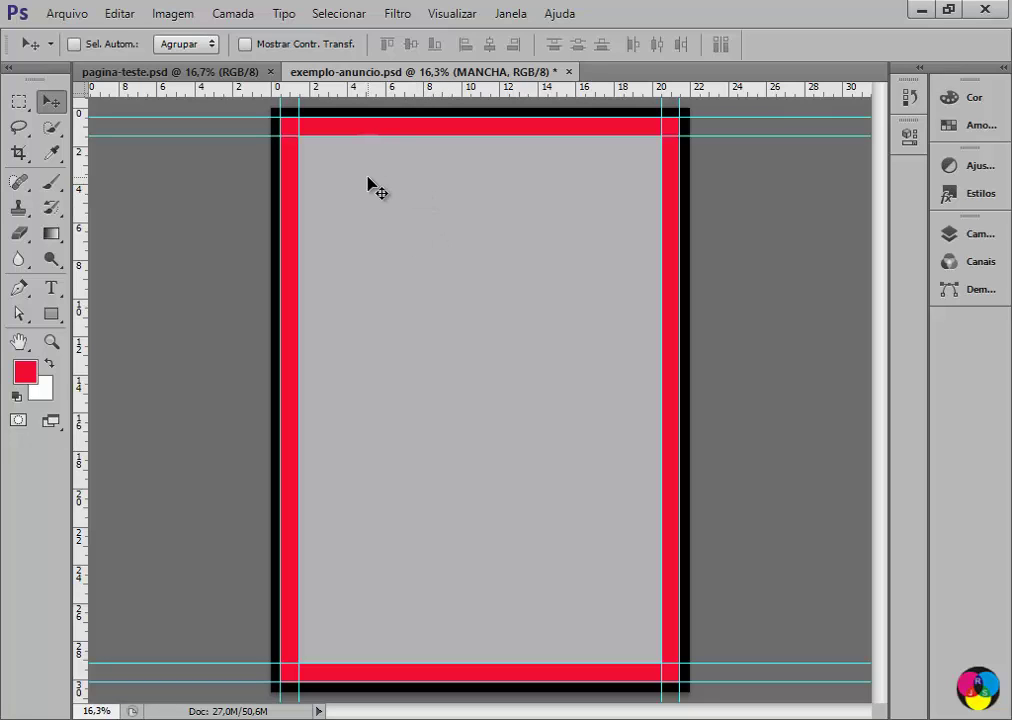
pyautogui.moveTo(368, 183)
pyautogui.mouseDown()
pyautogui.moveTo(338, 163)
pyautogui.moveTo(377, 203)
pyautogui.moveTo(281, 123)
pyautogui.moveTo(684, 151)
pyautogui.moveTo(687, 142)
pyautogui.moveTo(680, 129)
pyautogui.moveTo(621, 648)
pyautogui.moveTo(384, 689)
pyautogui.moveTo(291, 677)
pyautogui.moveTo(380, 563)
pyautogui.mouseUp()
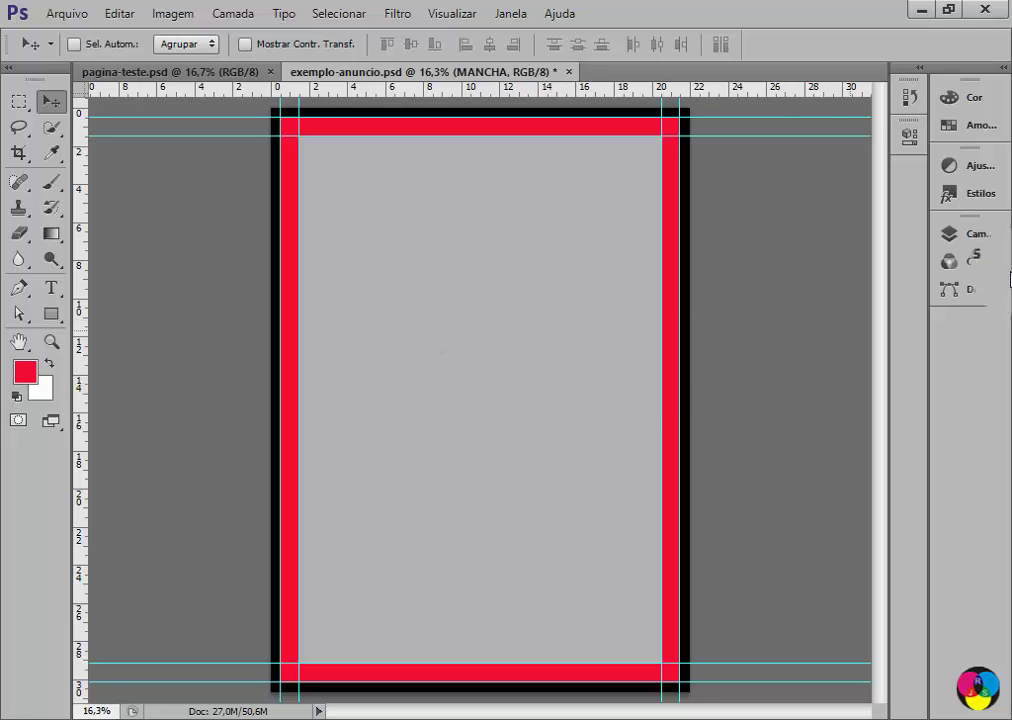
# Step: Bring up the Layers panel and hide MANCHA and MARGEM to reveal the black SANGRIA bleed
pyautogui.moveTo(980, 273); pyautogui.dragTo(982, 242)
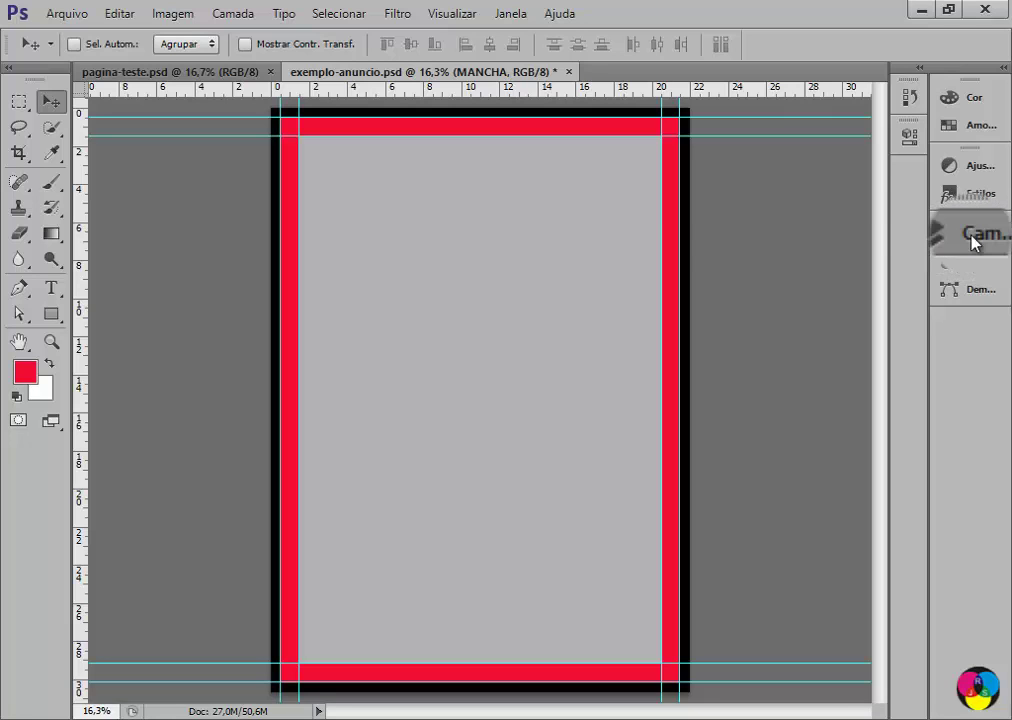
pyautogui.moveTo(982, 242); pyautogui.dragTo(973, 242)
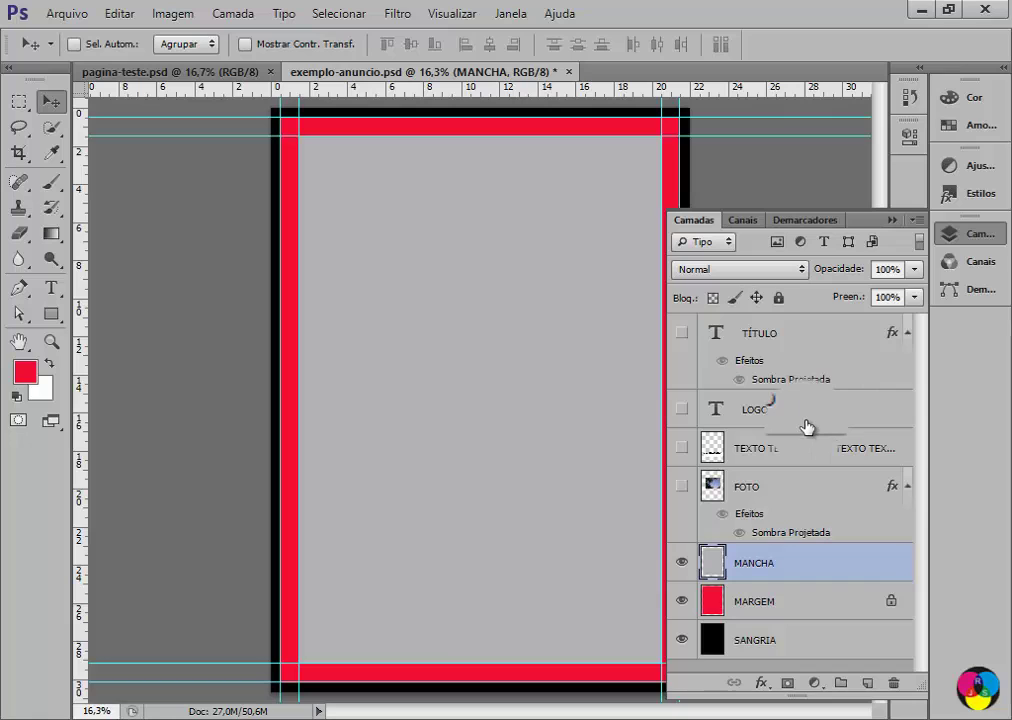
pyautogui.click(790, 642)
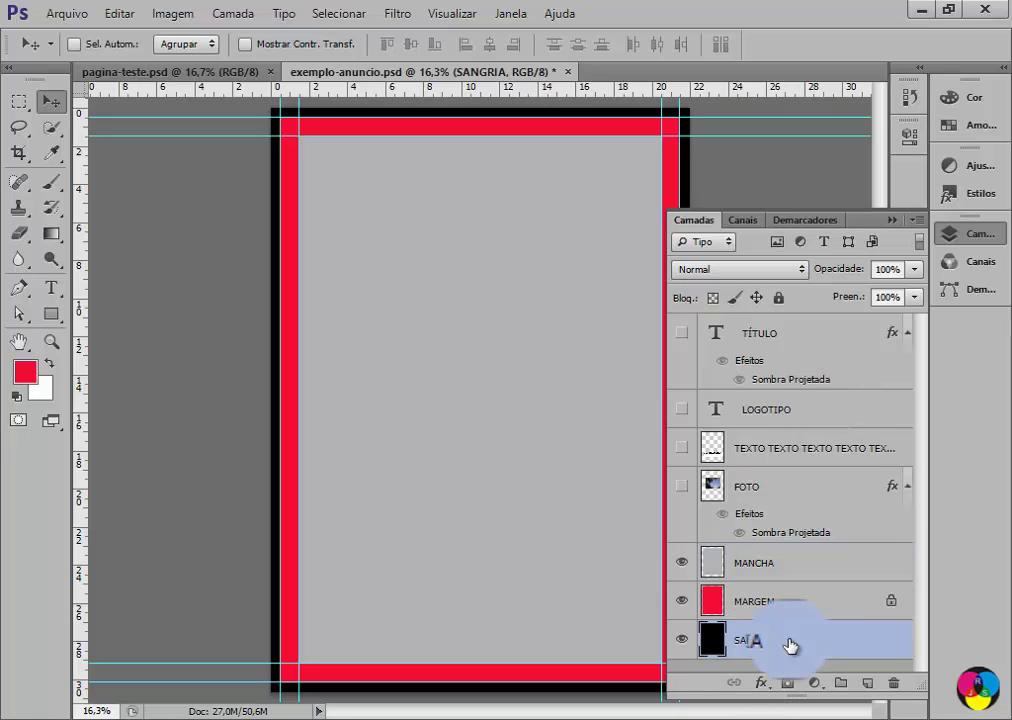
pyautogui.click(681, 601)
pyautogui.click(681, 601)
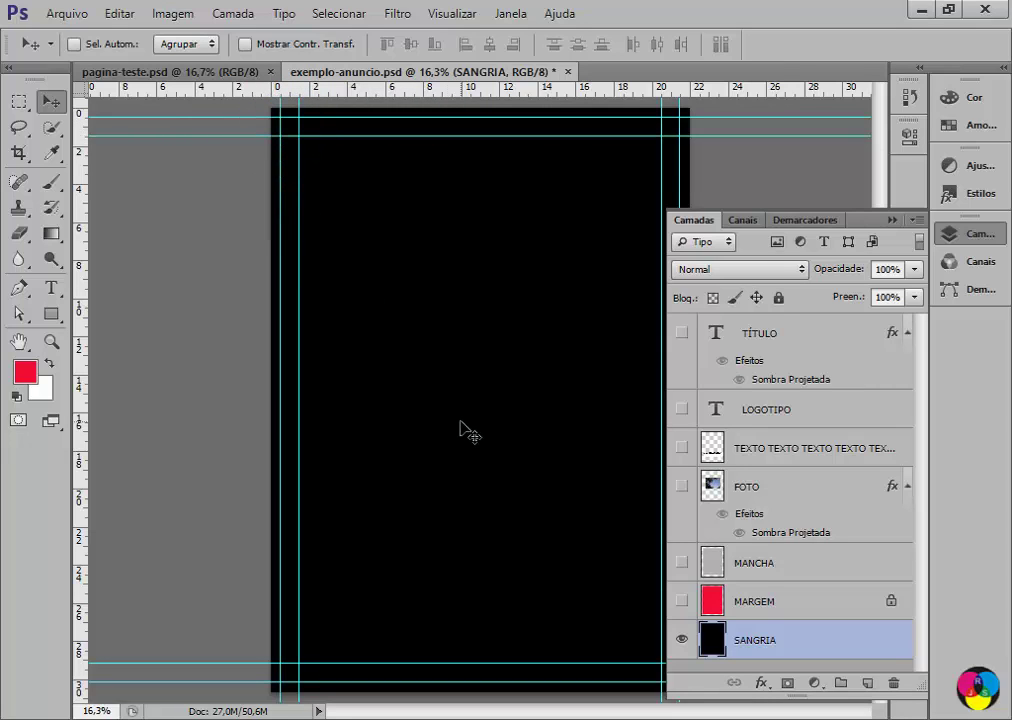
# Step: Turn MARGEM, MANCHA, TÍTULO, LOGOTIPO, FOTO and TEXTO layers back on
pyautogui.click(681, 601)
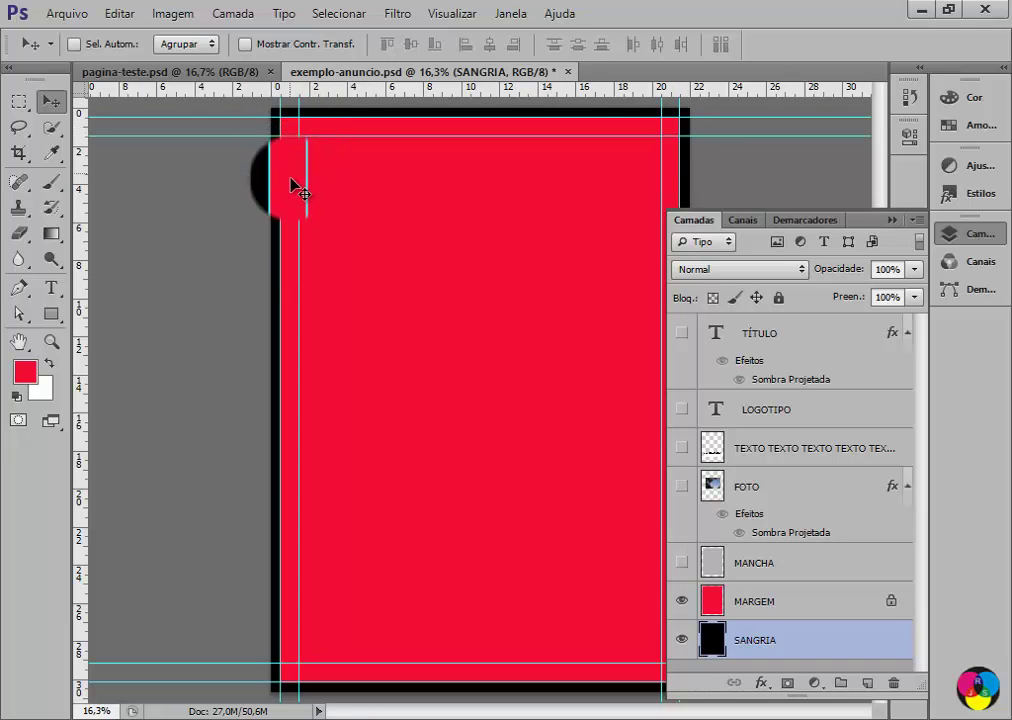
pyautogui.click(681, 563)
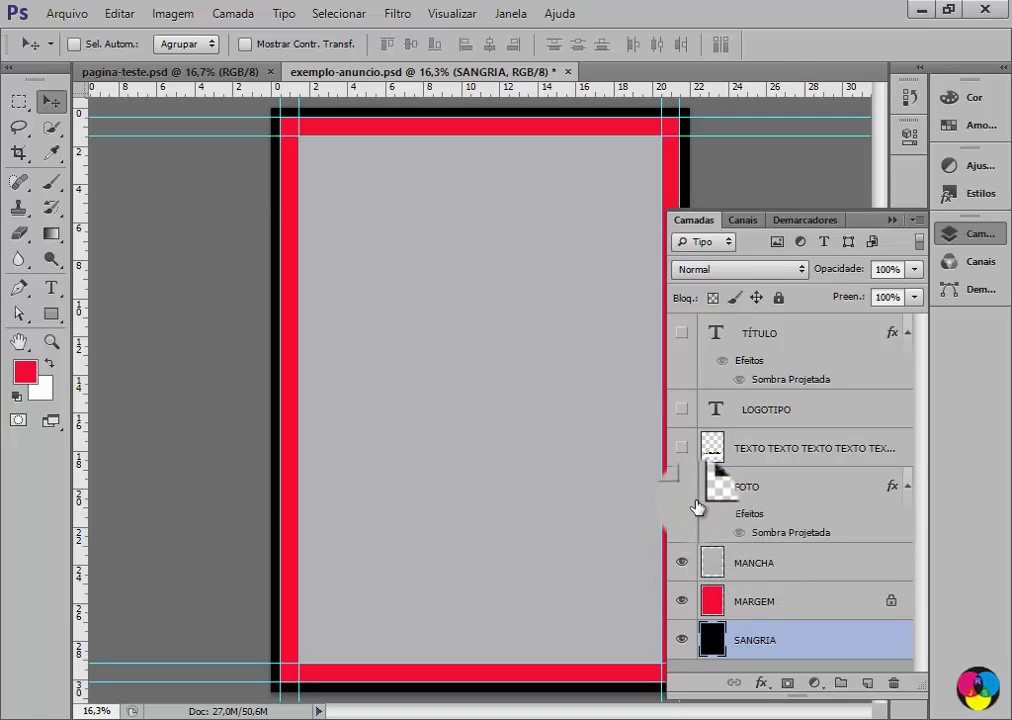
pyautogui.click(682, 334)
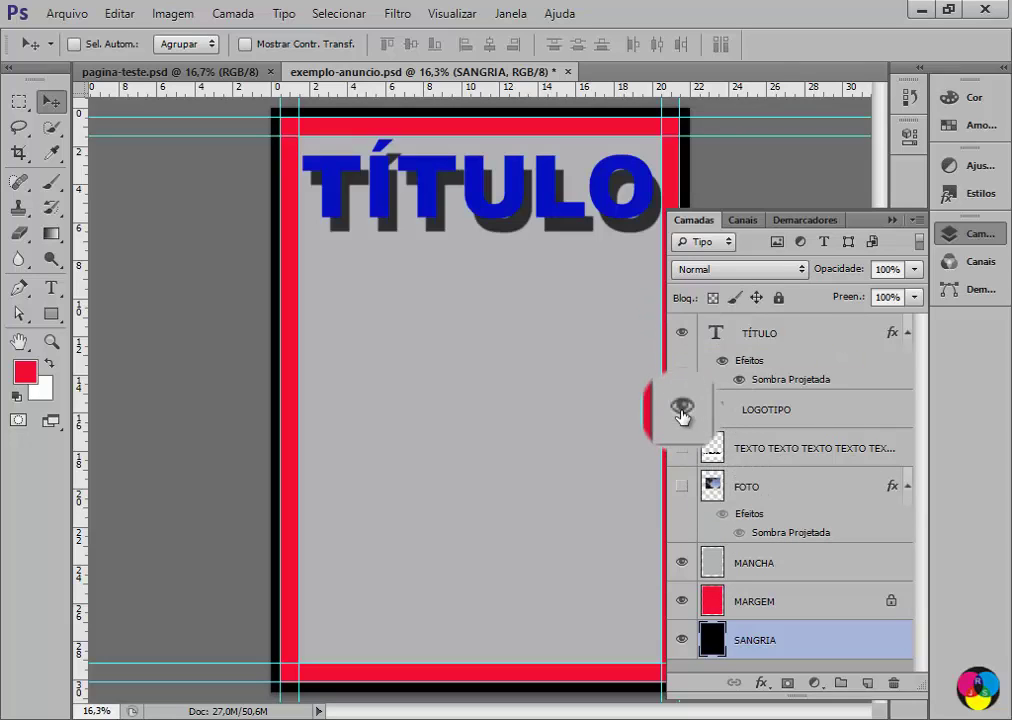
pyautogui.click(681, 410)
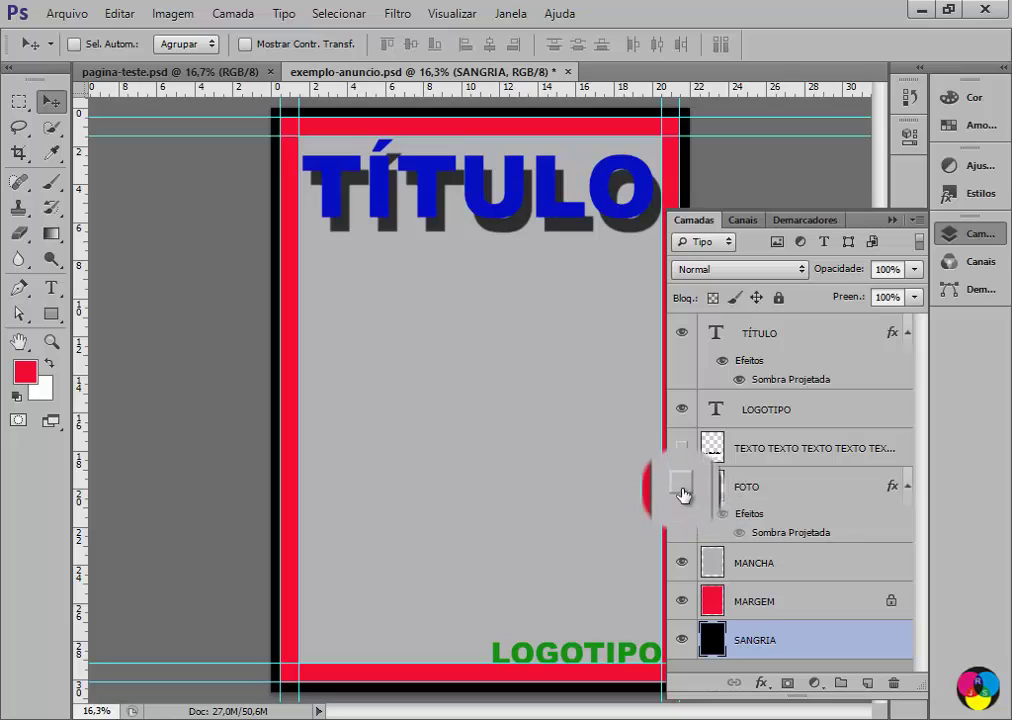
pyautogui.click(681, 486)
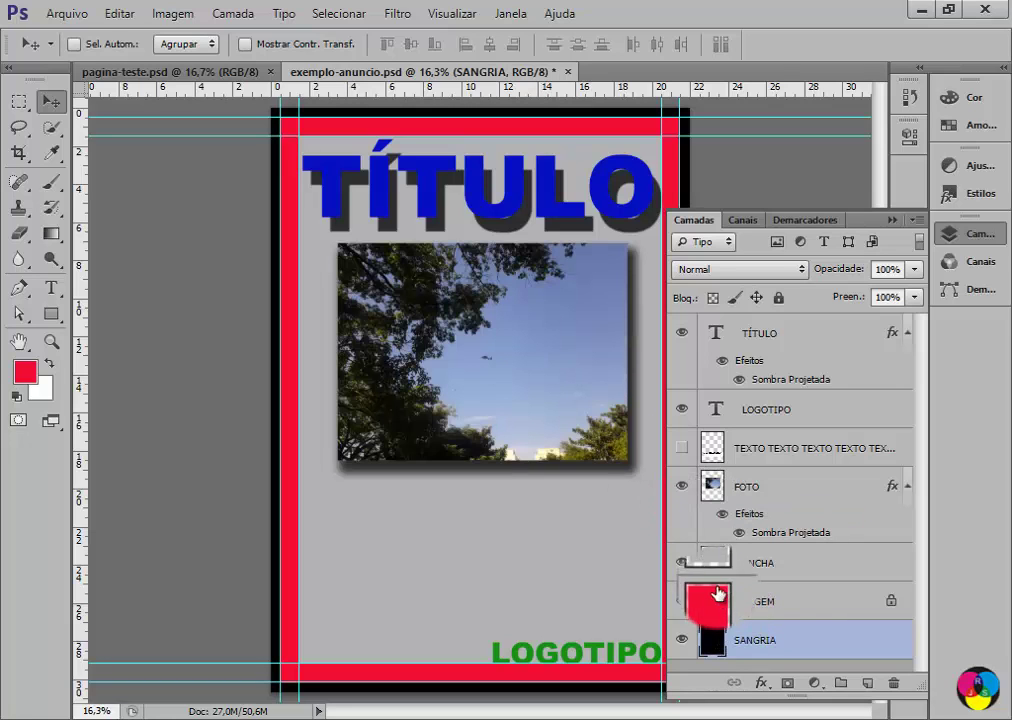
pyautogui.click(680, 450)
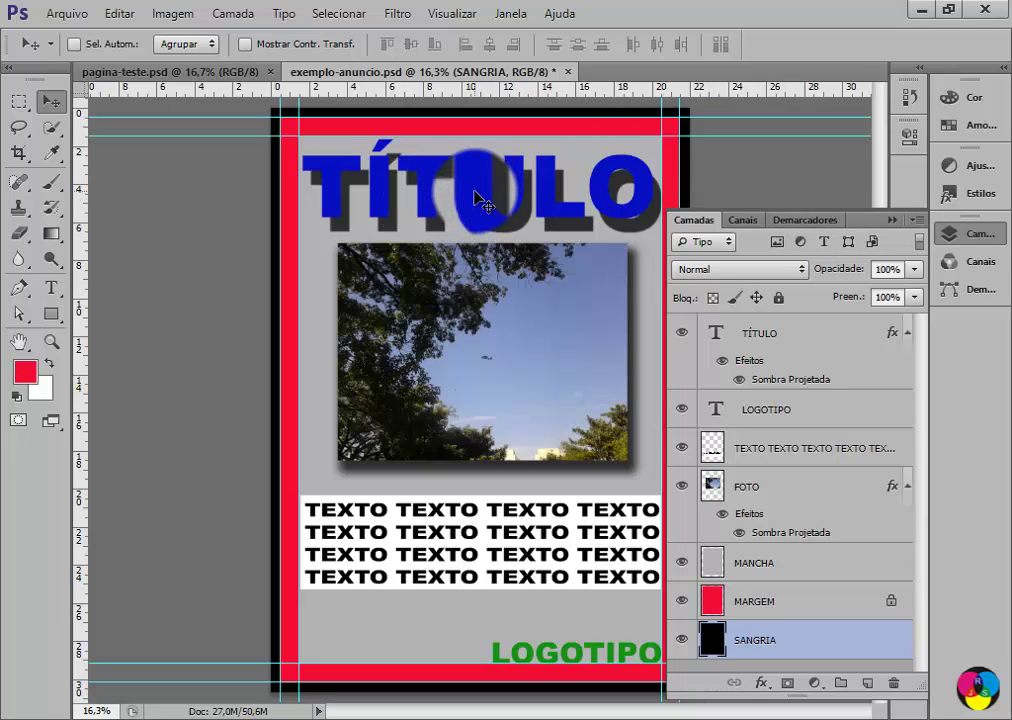
# Step: Nudge the TÍTULO and LOGOTIPO layers slightly with the Move tool, then collapse the Layers panel
pyautogui.click(772, 334)
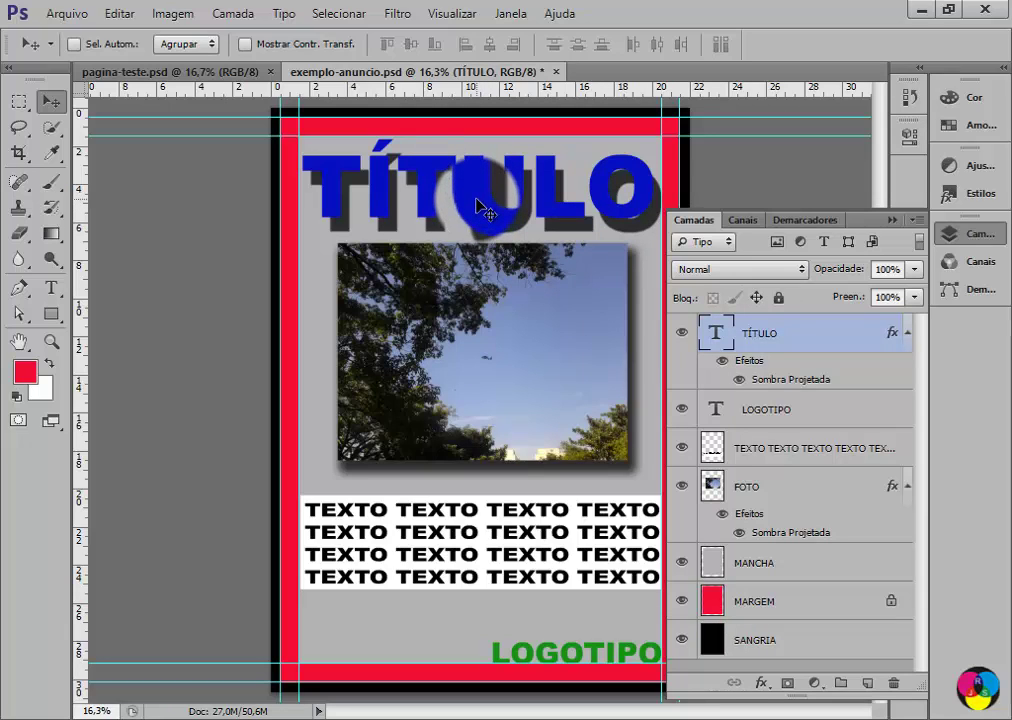
pyautogui.moveTo(480, 207); pyautogui.dragTo(407, 147)
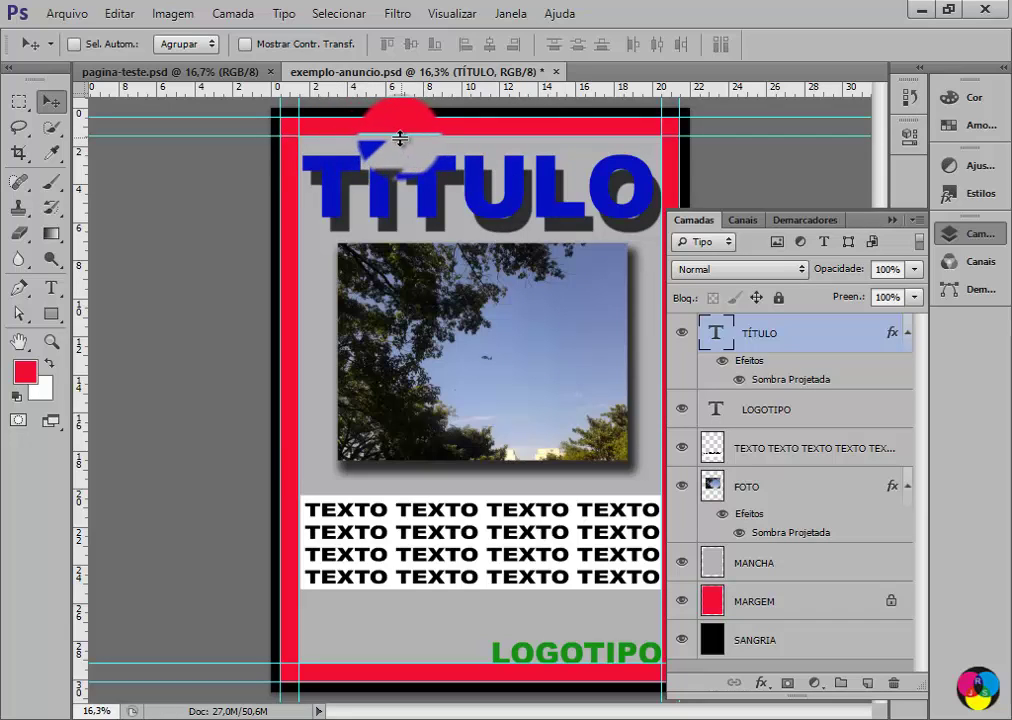
pyautogui.moveTo(407, 147)
pyautogui.mouseDown()
pyautogui.moveTo(303, 138)
pyautogui.moveTo(302, 152)
pyautogui.mouseUp()
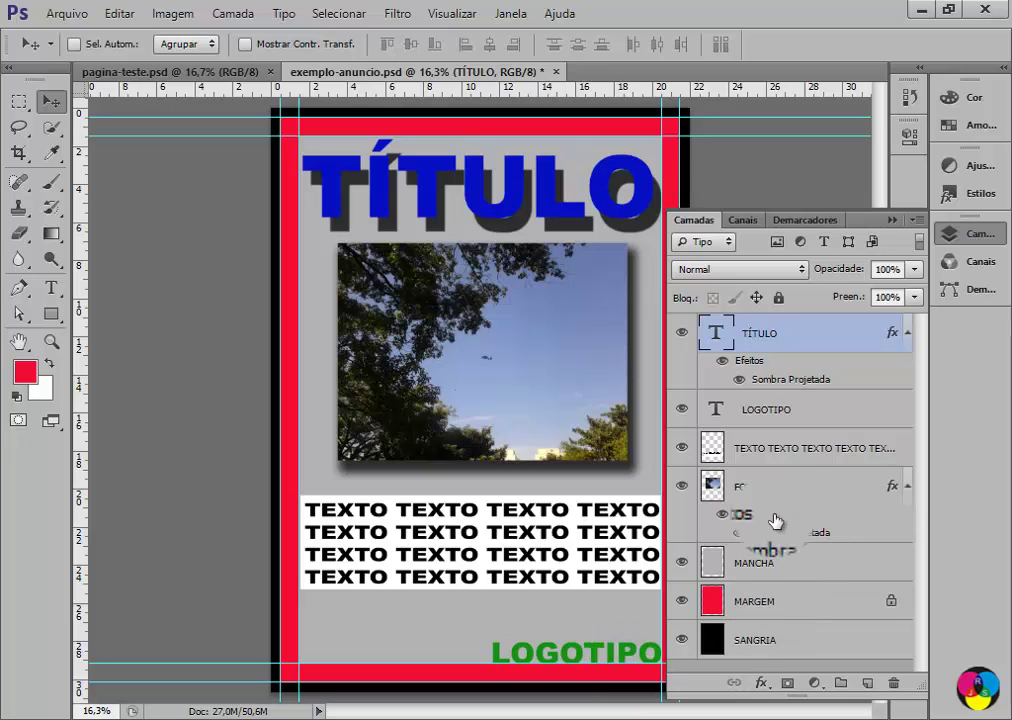
pyautogui.click(770, 410)
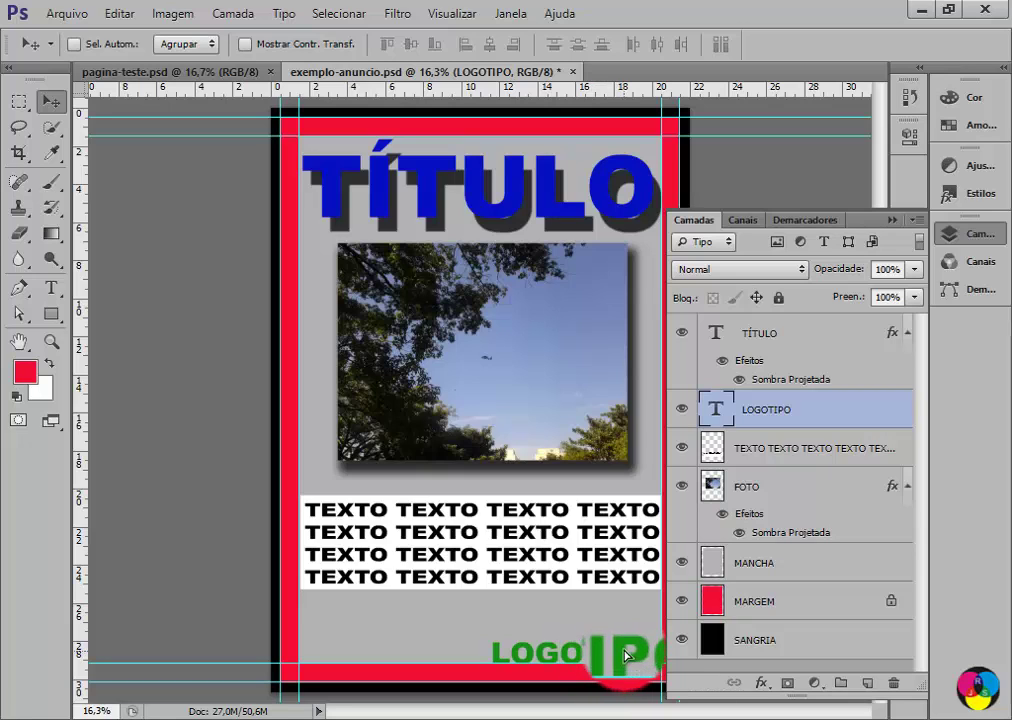
pyautogui.moveTo(627, 660); pyautogui.dragTo(625, 656)
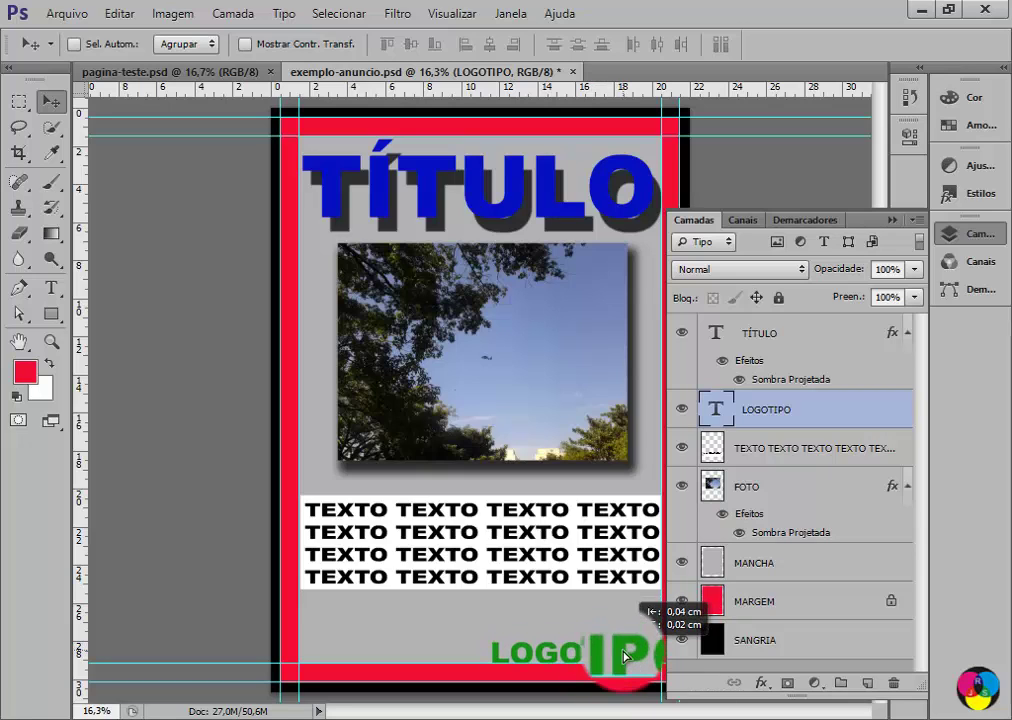
pyautogui.click(892, 219)
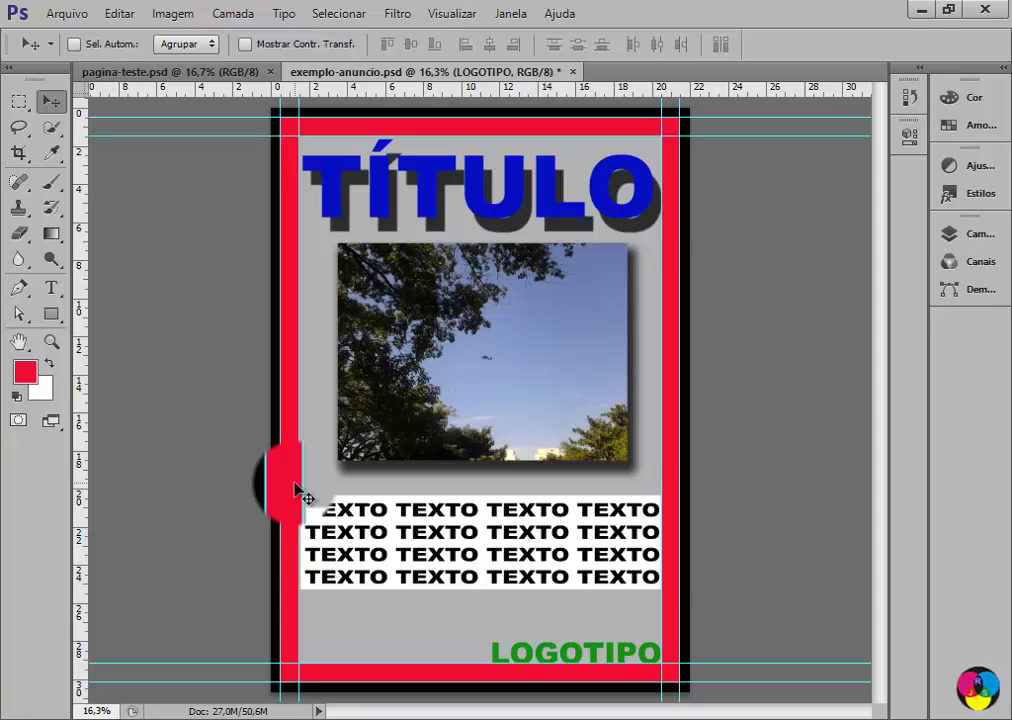
# Step: Reopen the Layers panel and move the FOTO photo to the top of the page
pyautogui.moveTo(297, 490); pyautogui.dragTo(713, 428)
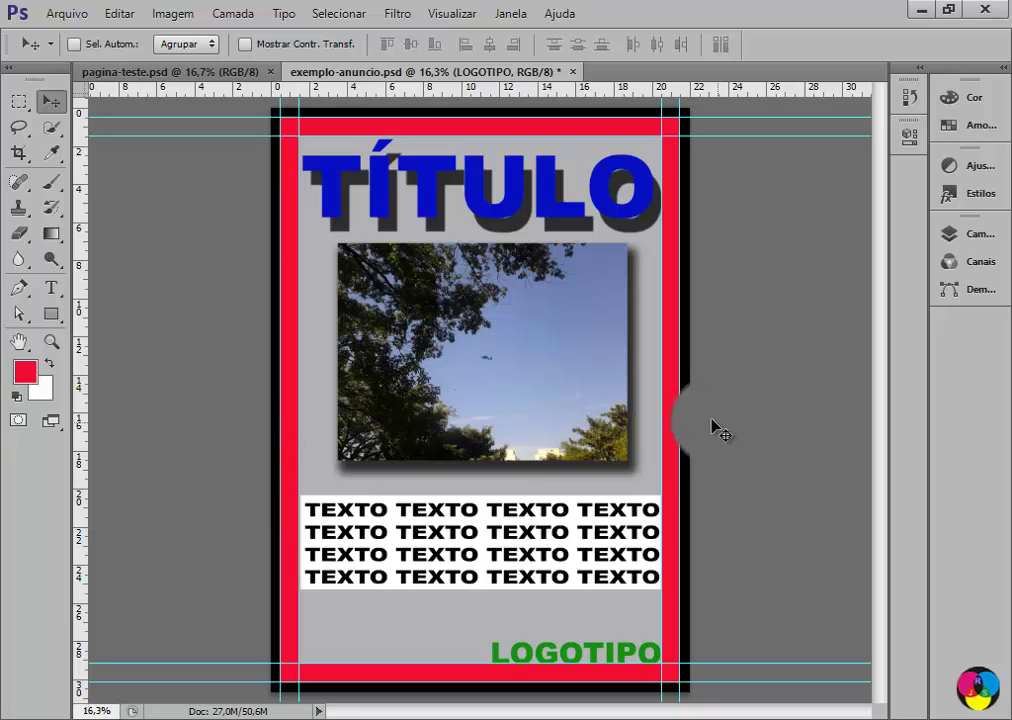
pyautogui.click(979, 240)
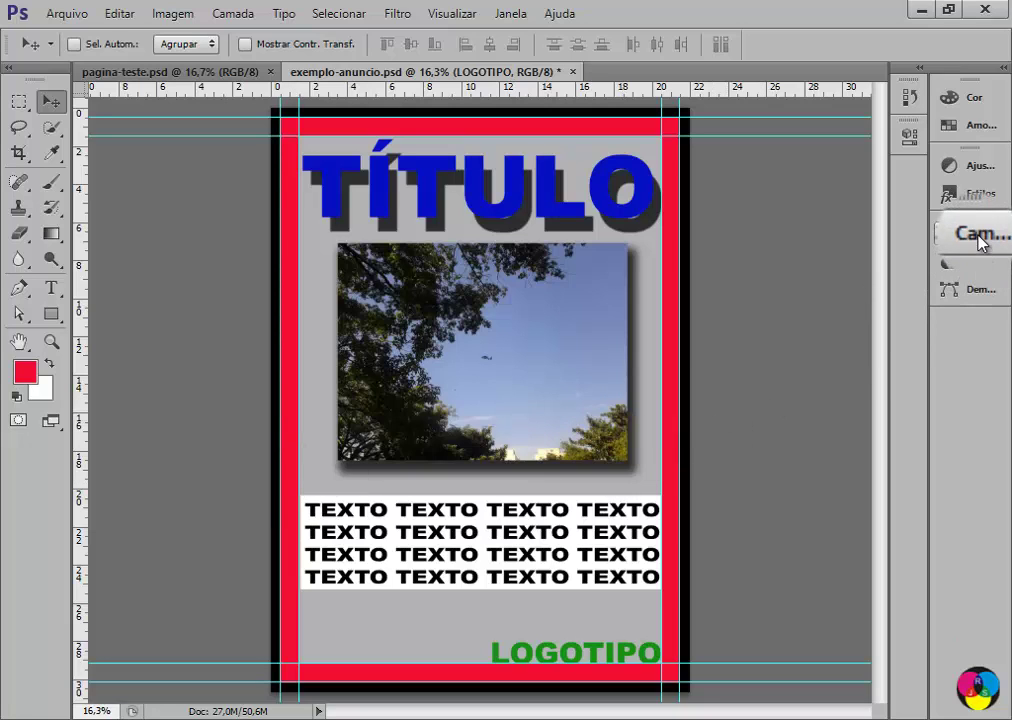
pyautogui.click(979, 240)
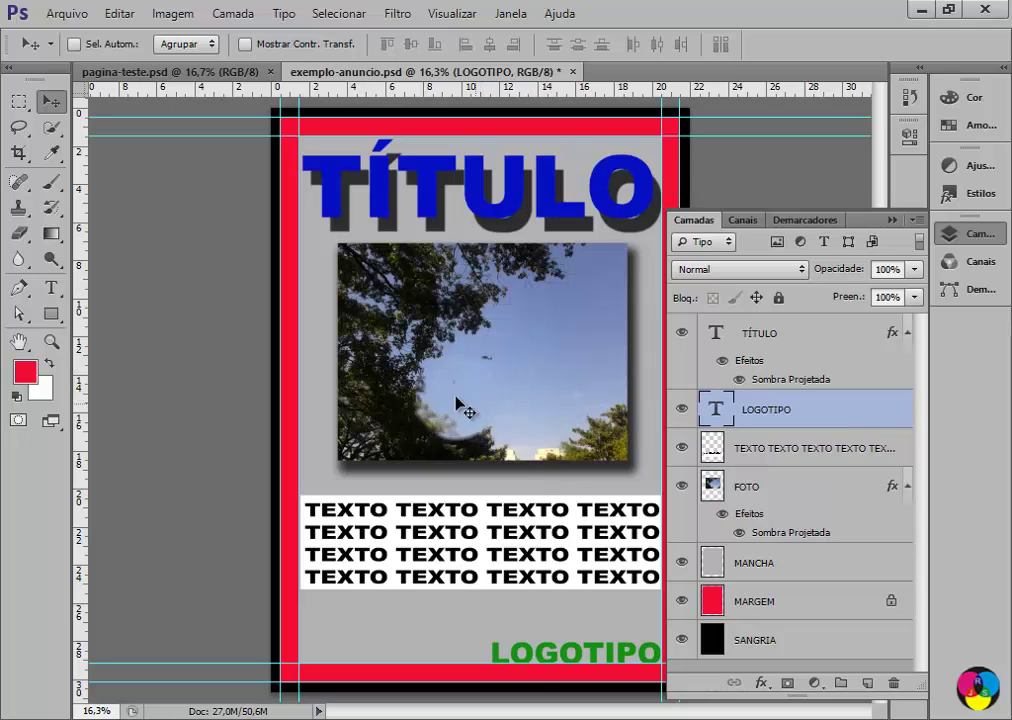
pyautogui.moveTo(459, 406); pyautogui.dragTo(624, 425)
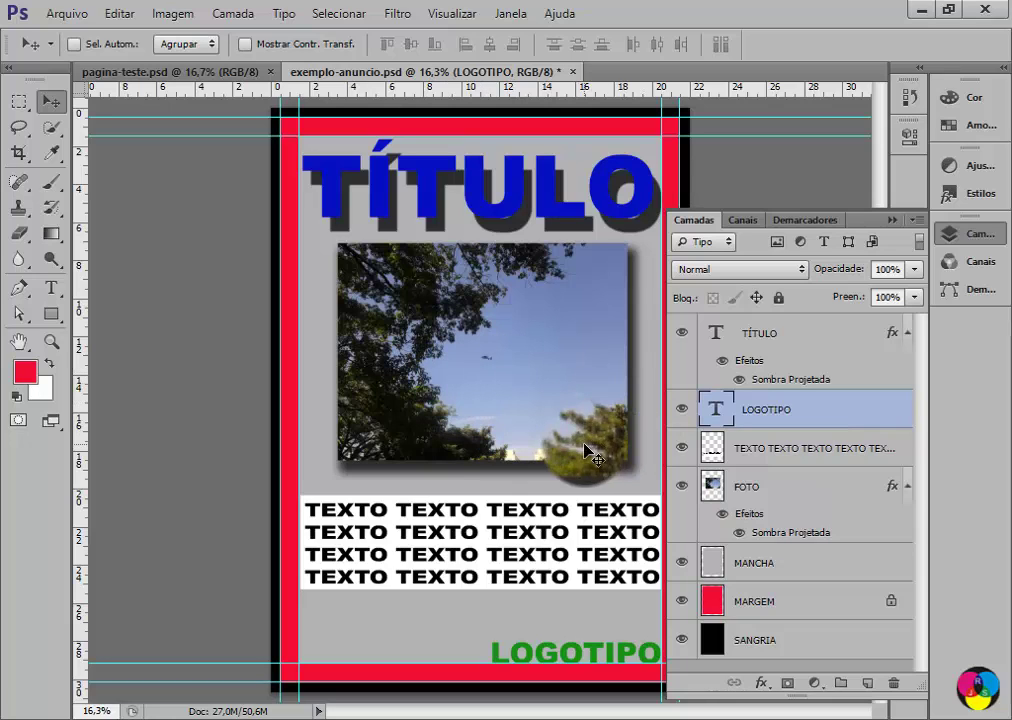
pyautogui.moveTo(745, 490); pyautogui.dragTo(548, 412)
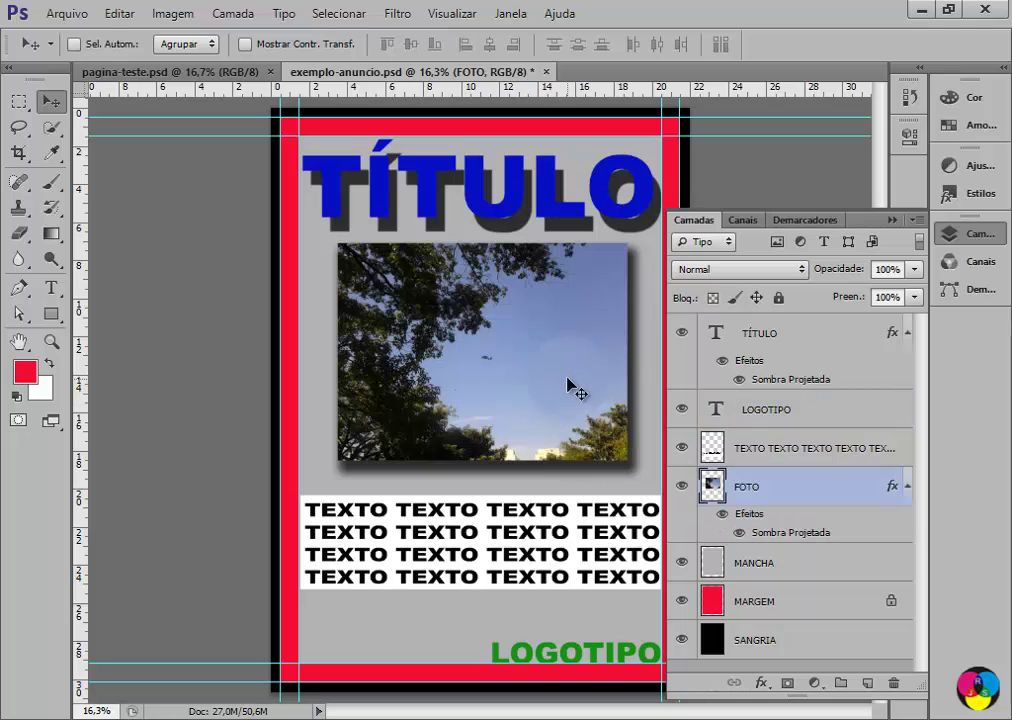
pyautogui.moveTo(557, 334)
pyautogui.mouseDown()
pyautogui.moveTo(546, 241)
pyautogui.moveTo(551, 254)
pyautogui.mouseUp()
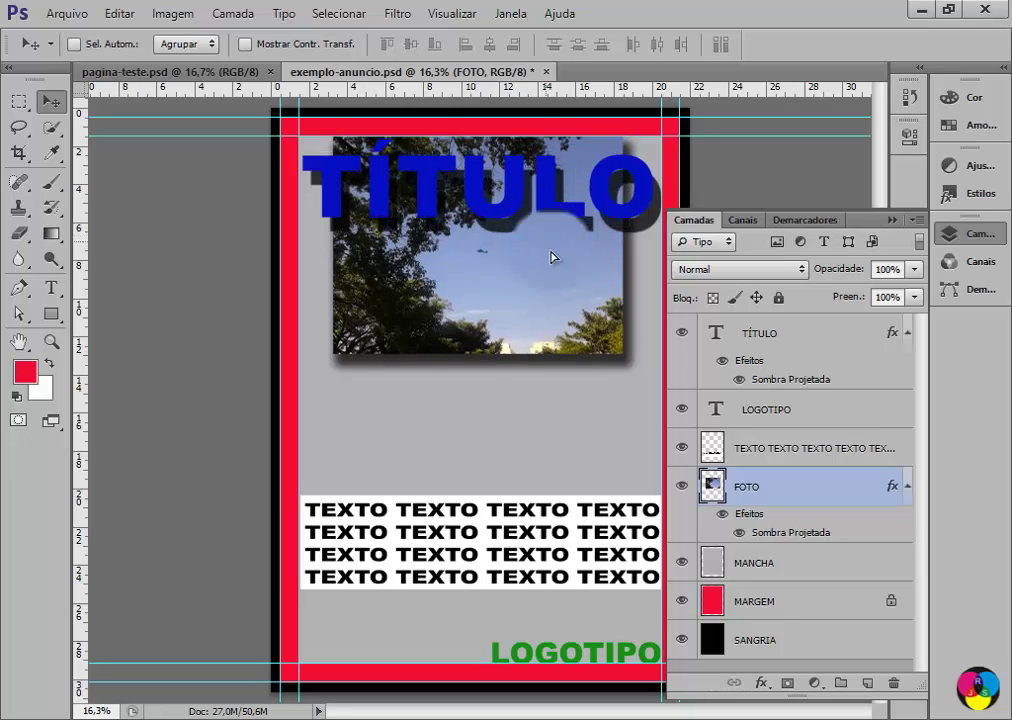
# Step: Drag the TÍTULO heading below the photo, just above TEXTO, and collapse the Layers panel
pyautogui.moveTo(757, 333); pyautogui.dragTo(714, 321)
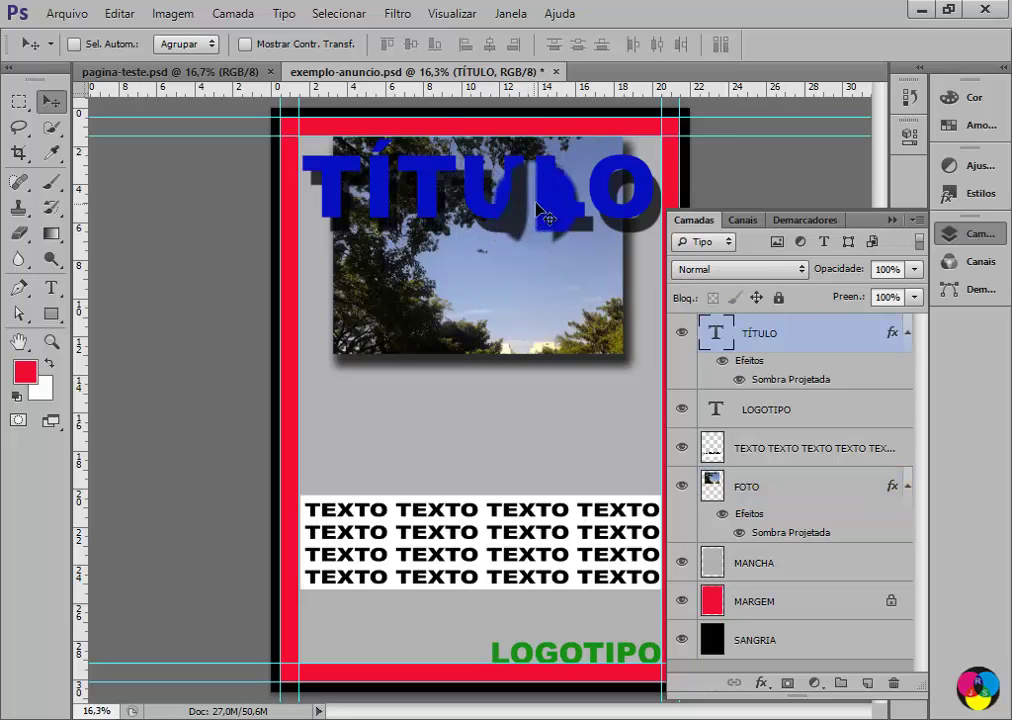
pyautogui.moveTo(538, 242); pyautogui.dragTo(538, 431)
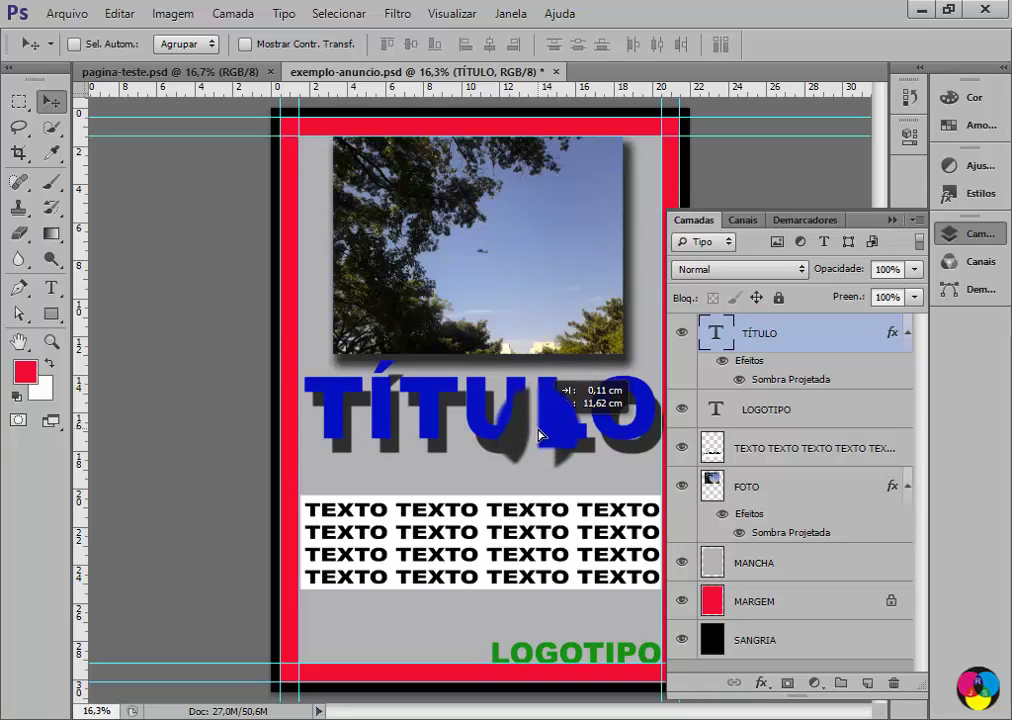
pyautogui.moveTo(538, 431); pyautogui.dragTo(537, 436)
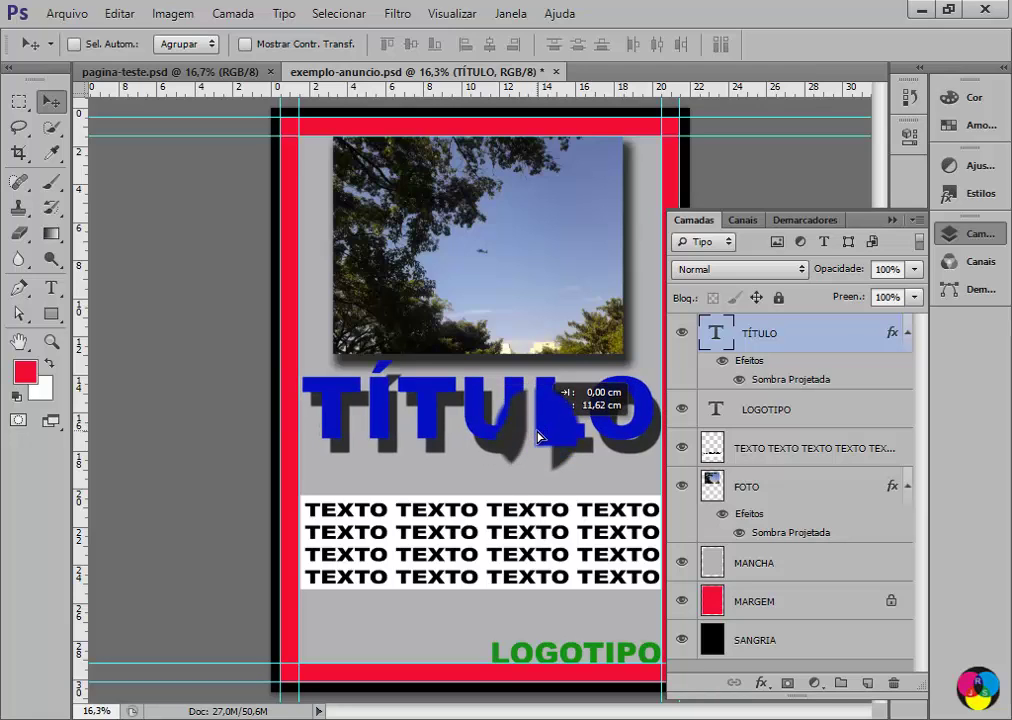
pyautogui.moveTo(537, 436); pyautogui.dragTo(540, 436)
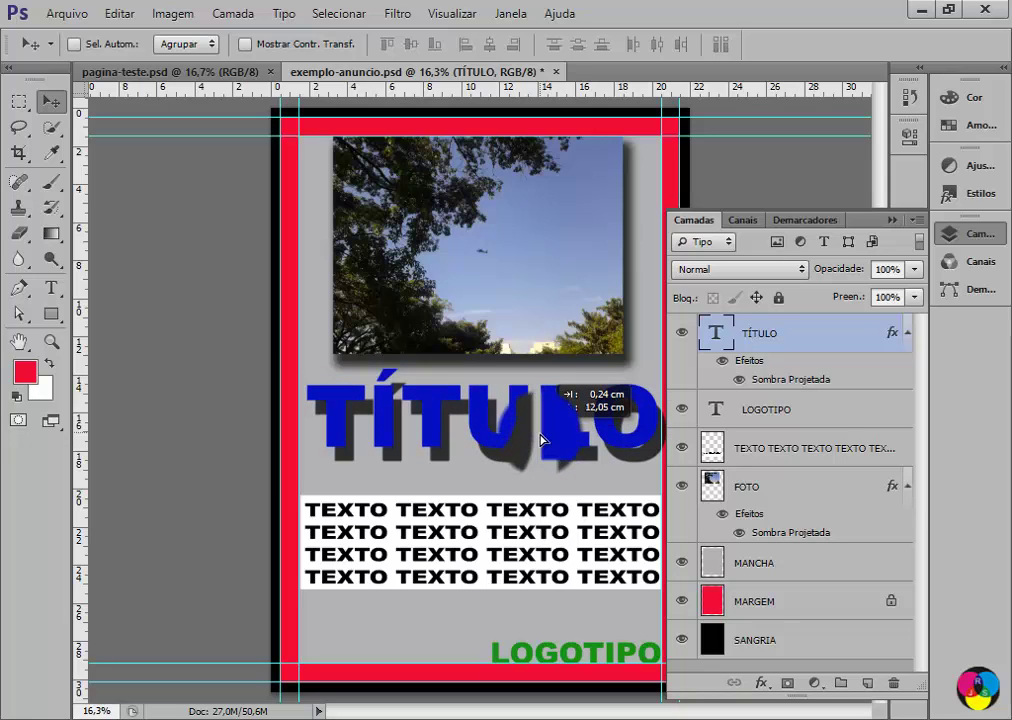
pyautogui.moveTo(540, 436); pyautogui.dragTo(541, 431)
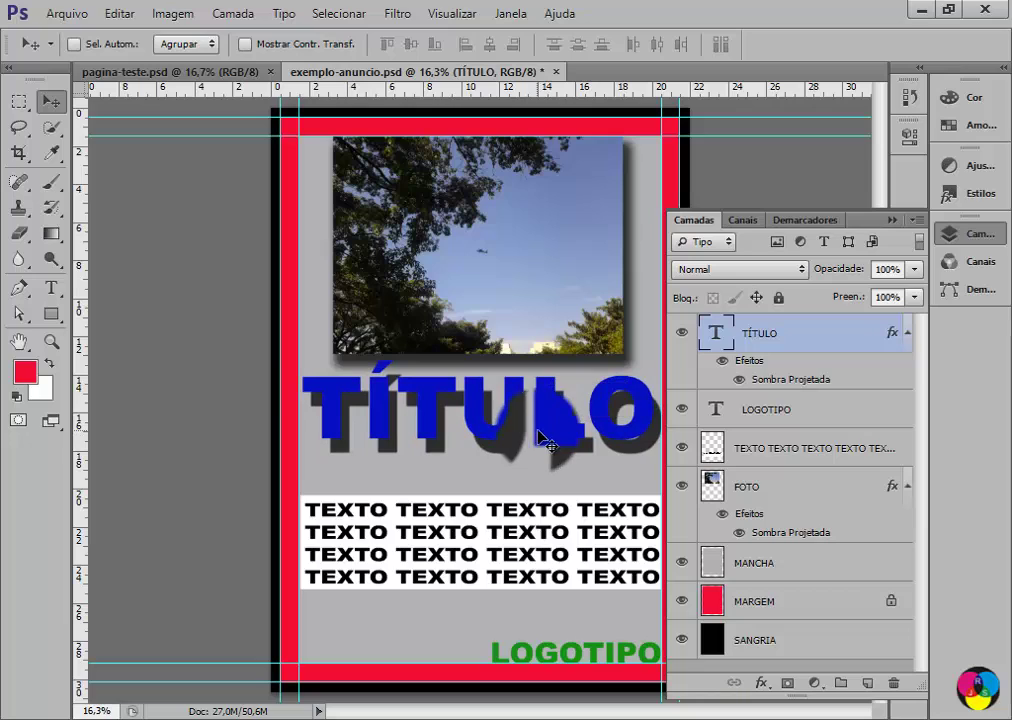
pyautogui.click(896, 222)
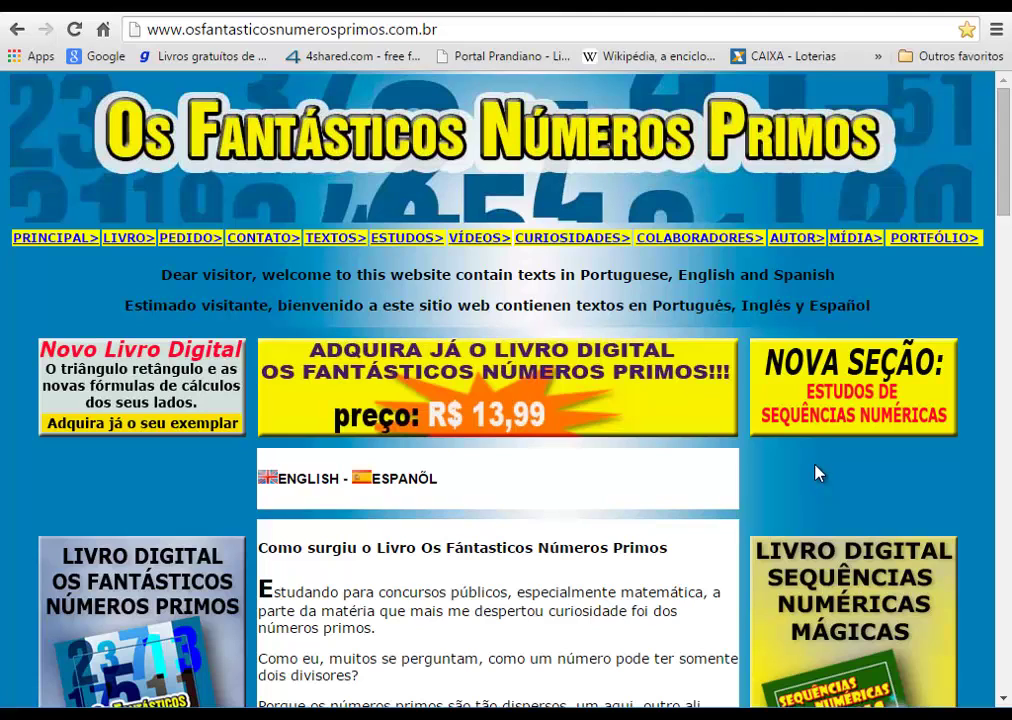
pyautogui.scroll(-1, 818, 473)
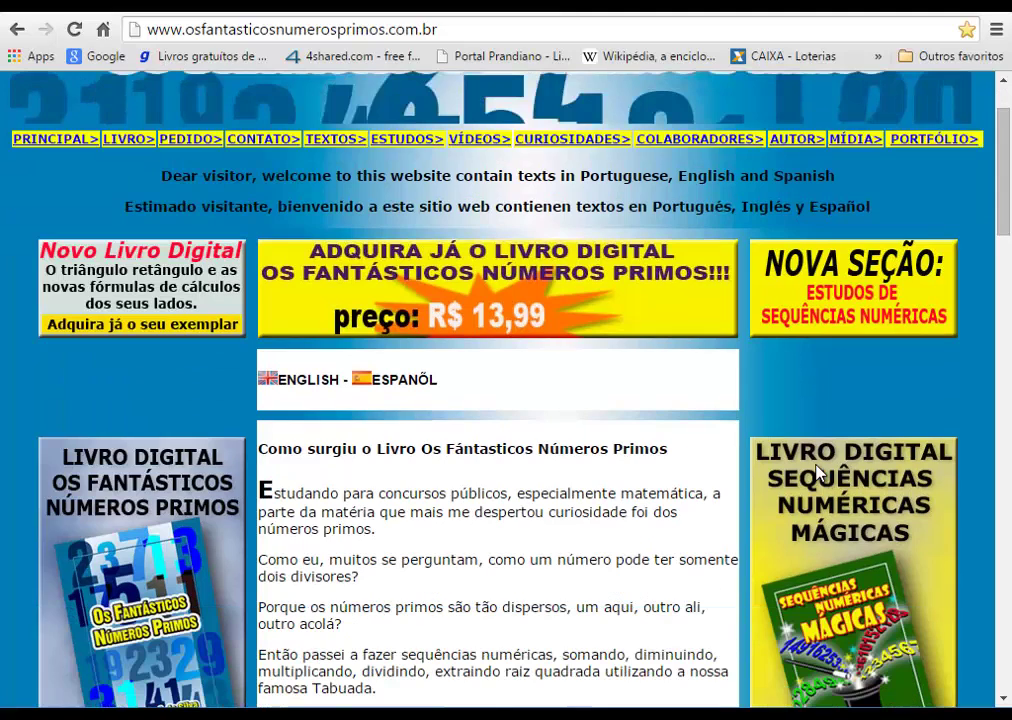
pyautogui.scroll(-1, 822, 398)
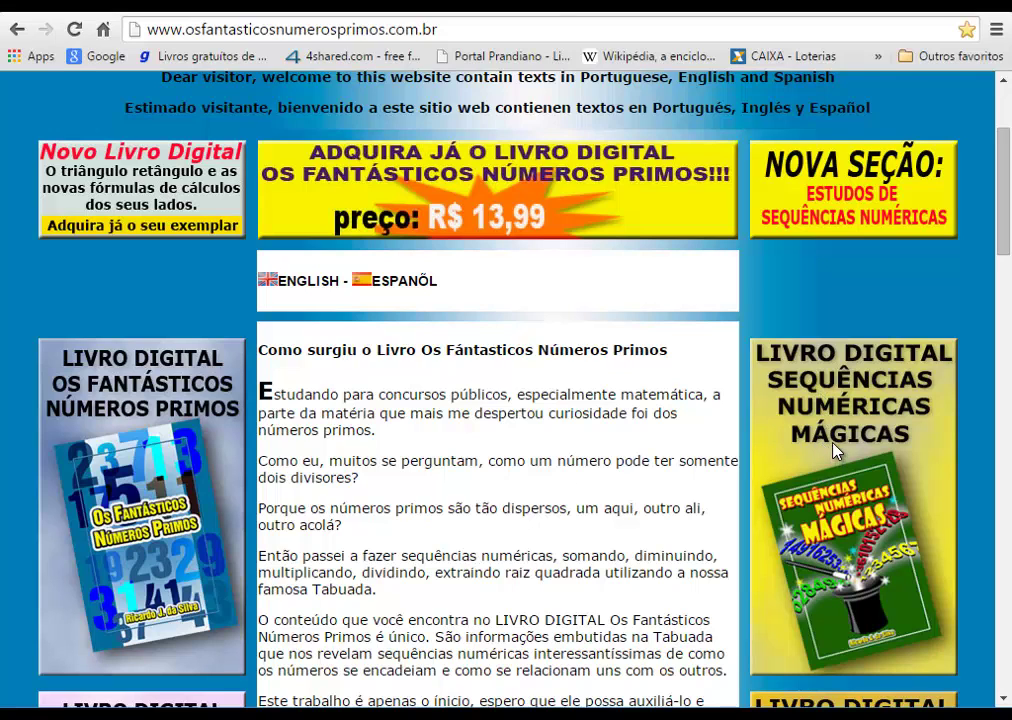
pyautogui.scroll(-1, 835, 450)
pyautogui.scroll(-1, 835, 450)
pyautogui.scroll(-2, 835, 450)
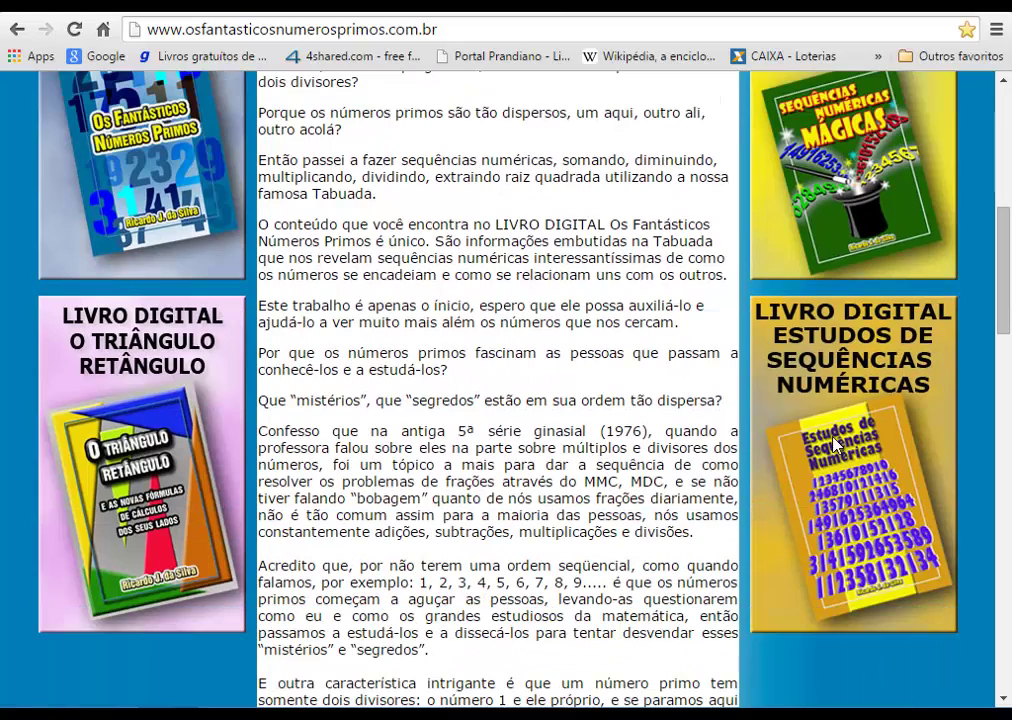
pyautogui.scroll(5, 835, 445)
pyautogui.scroll(1, 835, 445)
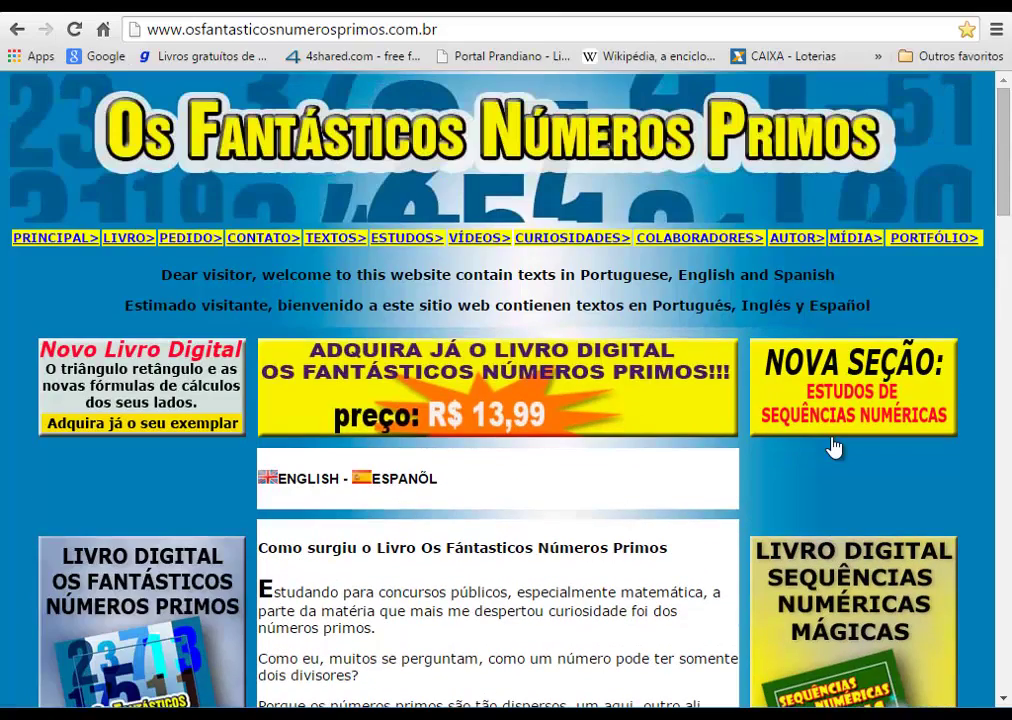
# Step: Follow the site's Facebook link to facebook.com/Osfantasticosnumerosprimos
pyautogui.click(677, 122)
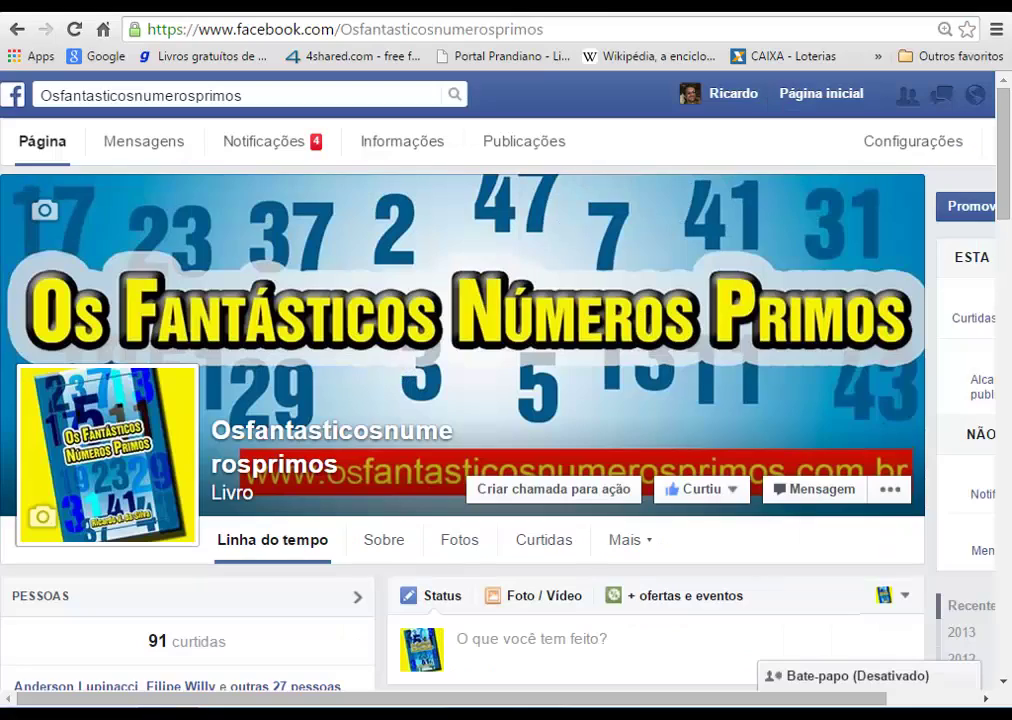